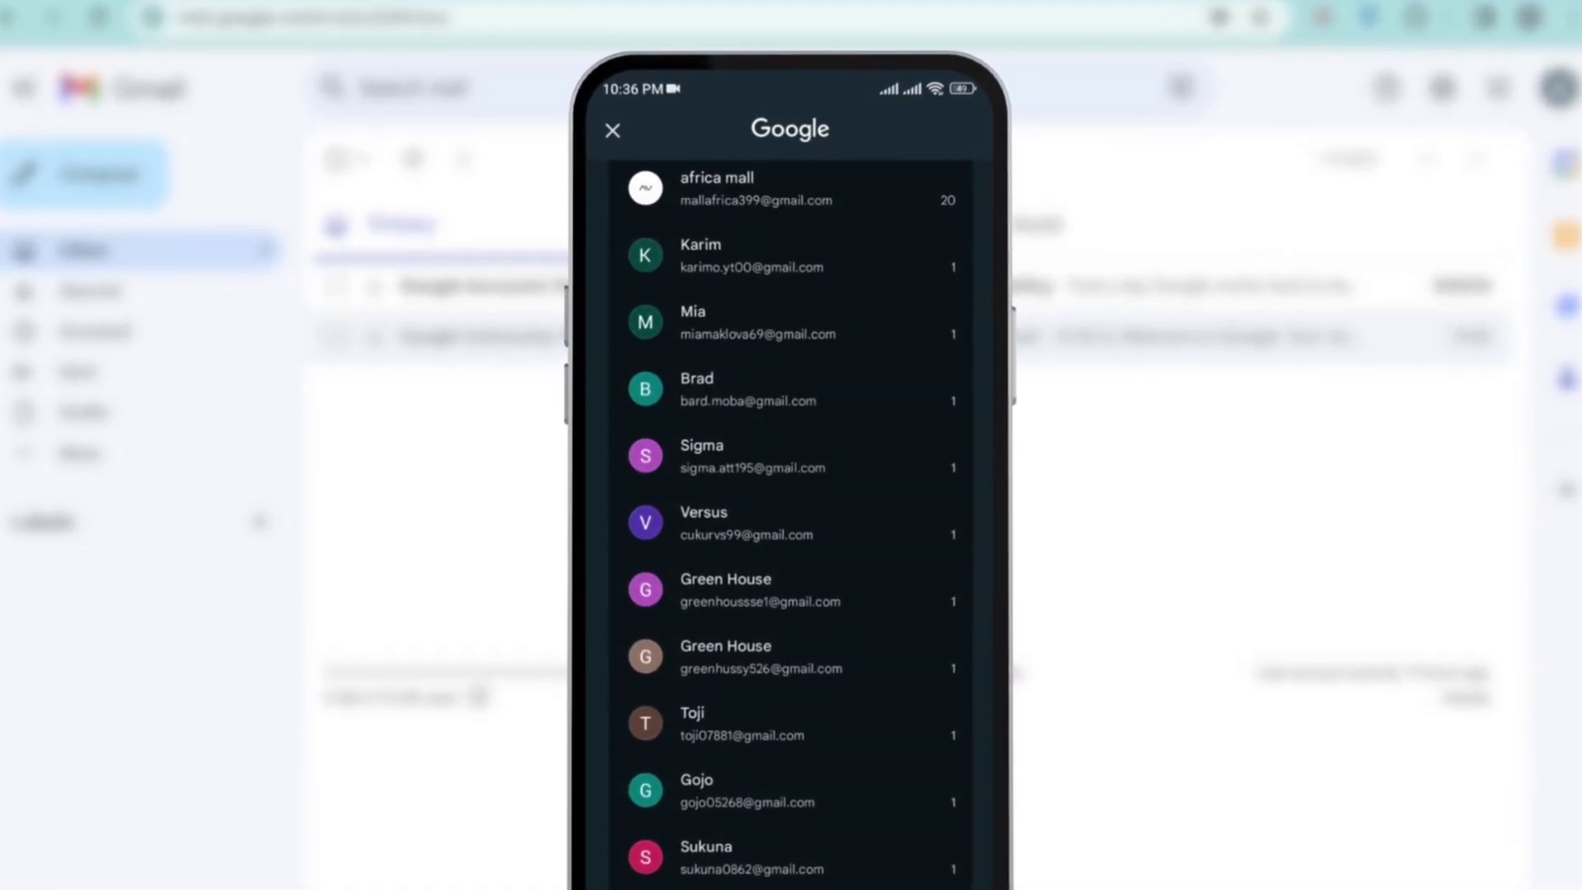
# Scroll down the Gmail landing page toward the sign-in option.
pyautogui.scroll(-3, 791, 527)
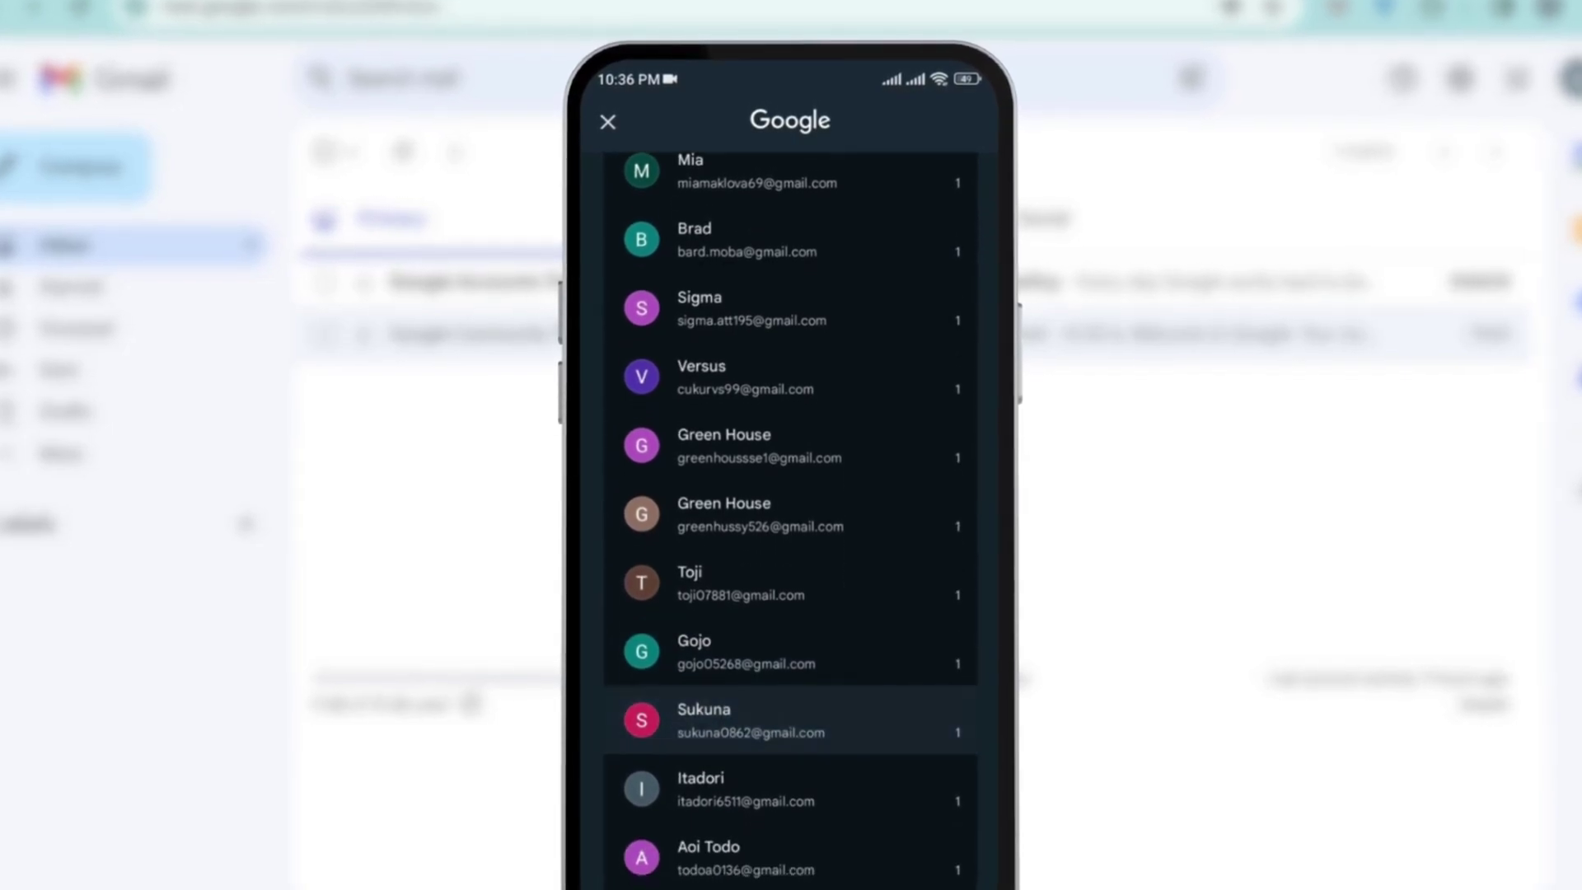
pyautogui.scroll(-4, 791, 527)
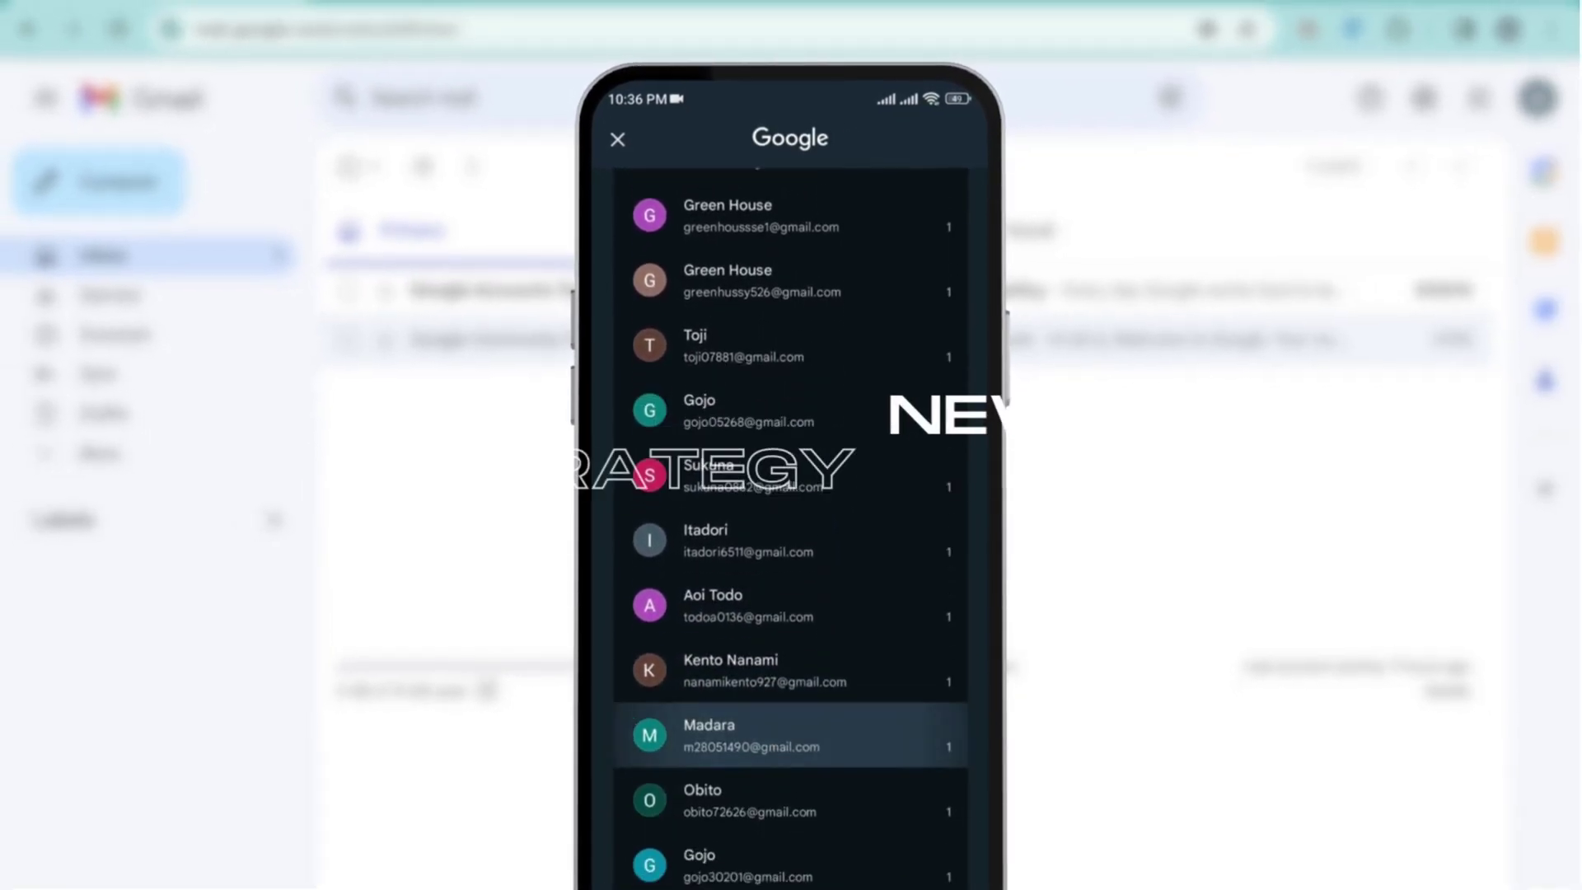
pyautogui.scroll(-2, 792, 527)
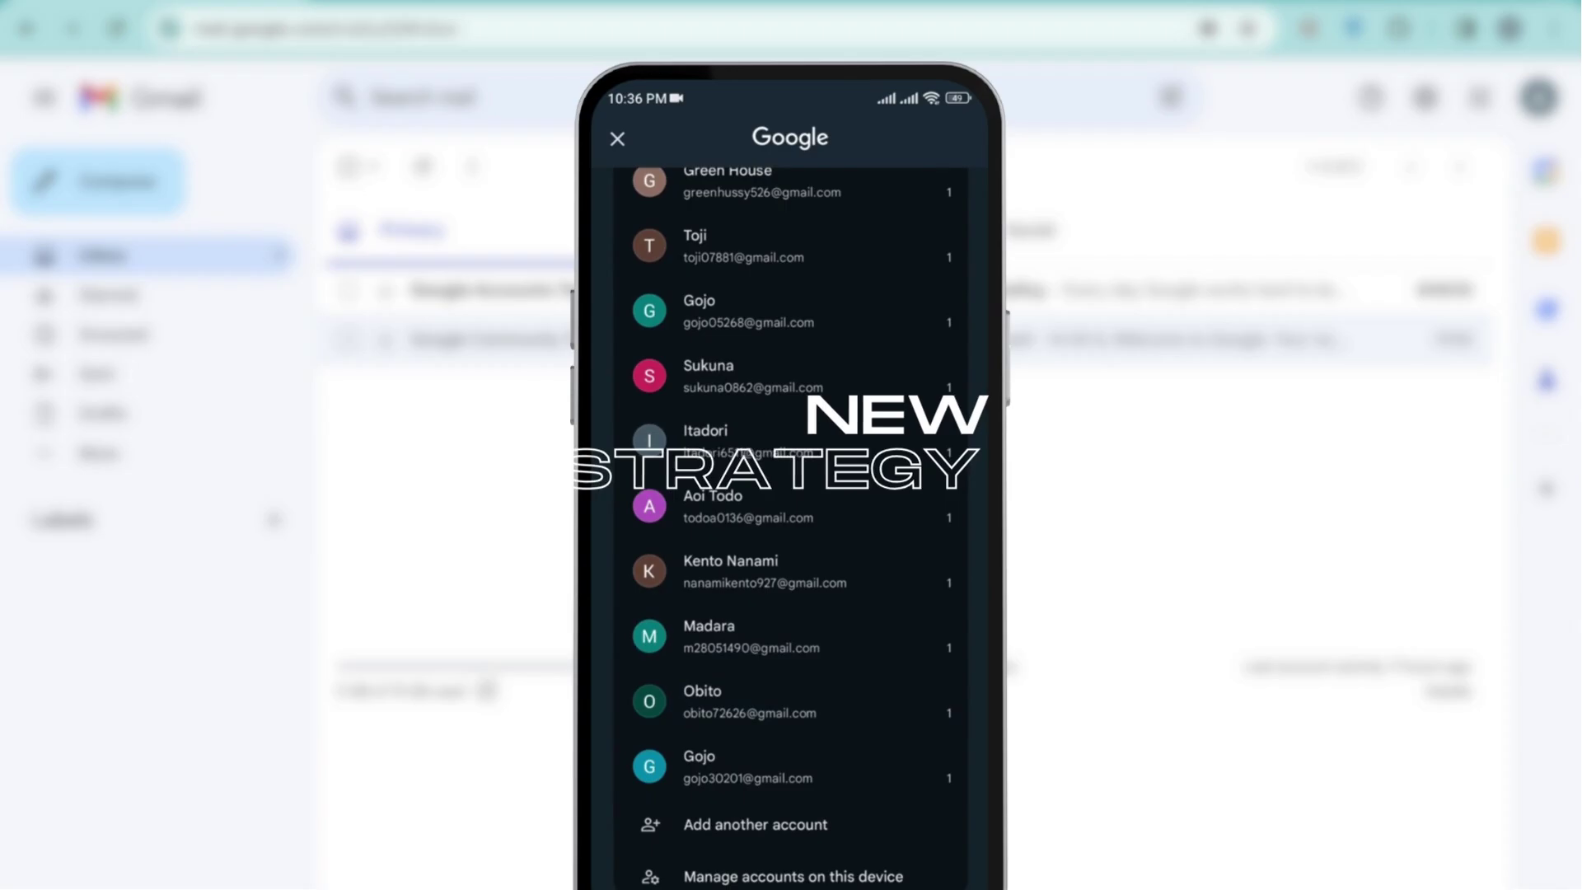
pyautogui.scroll(-1, 791, 527)
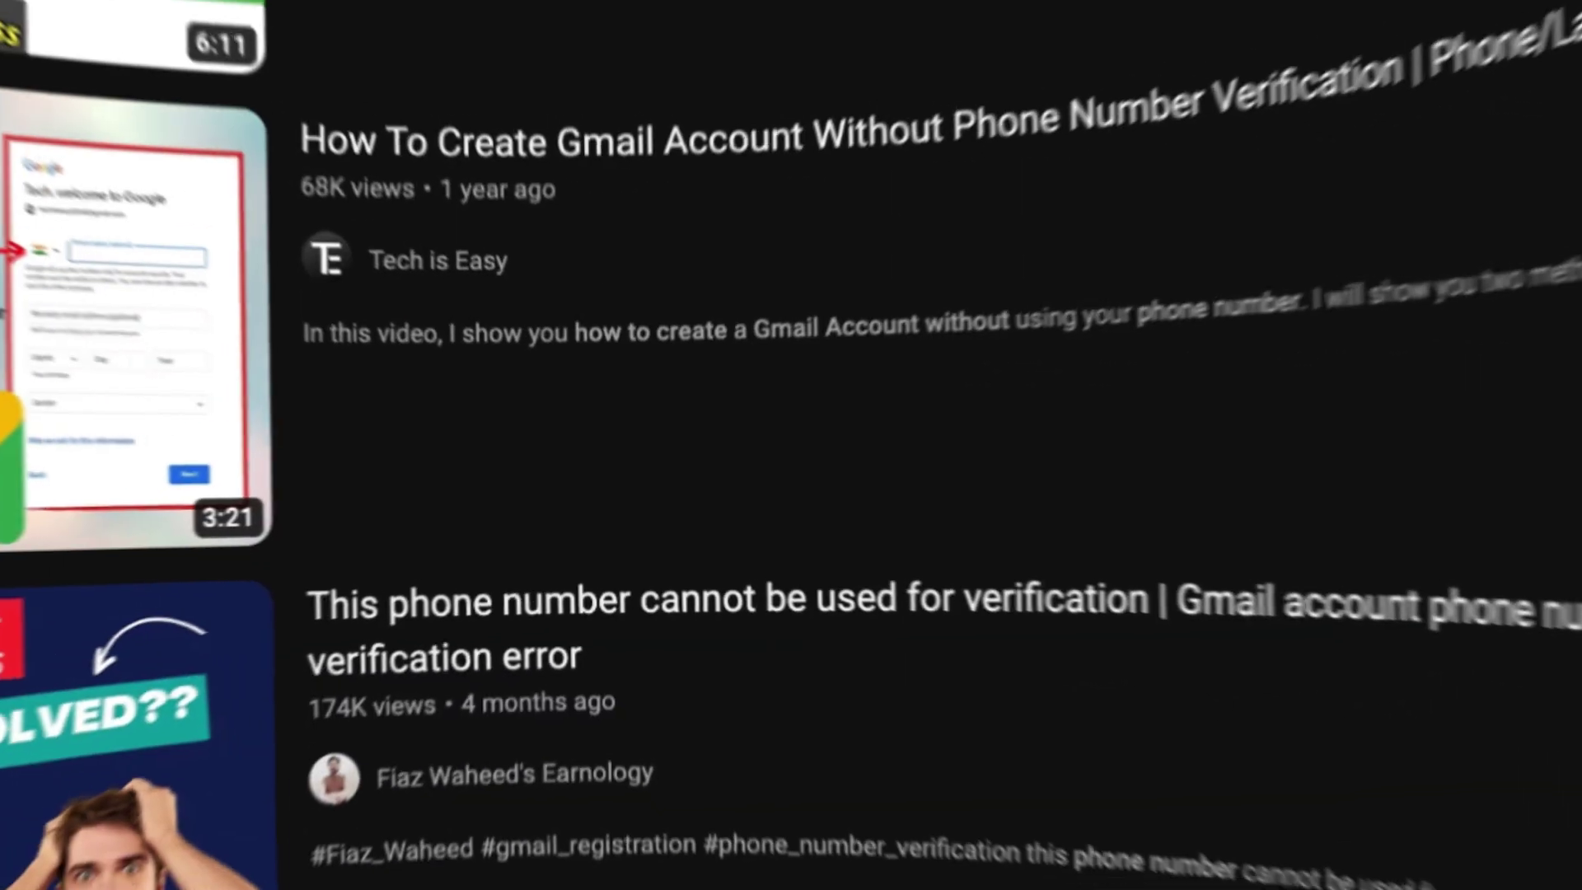
pyautogui.scroll(-5, 791, 445)
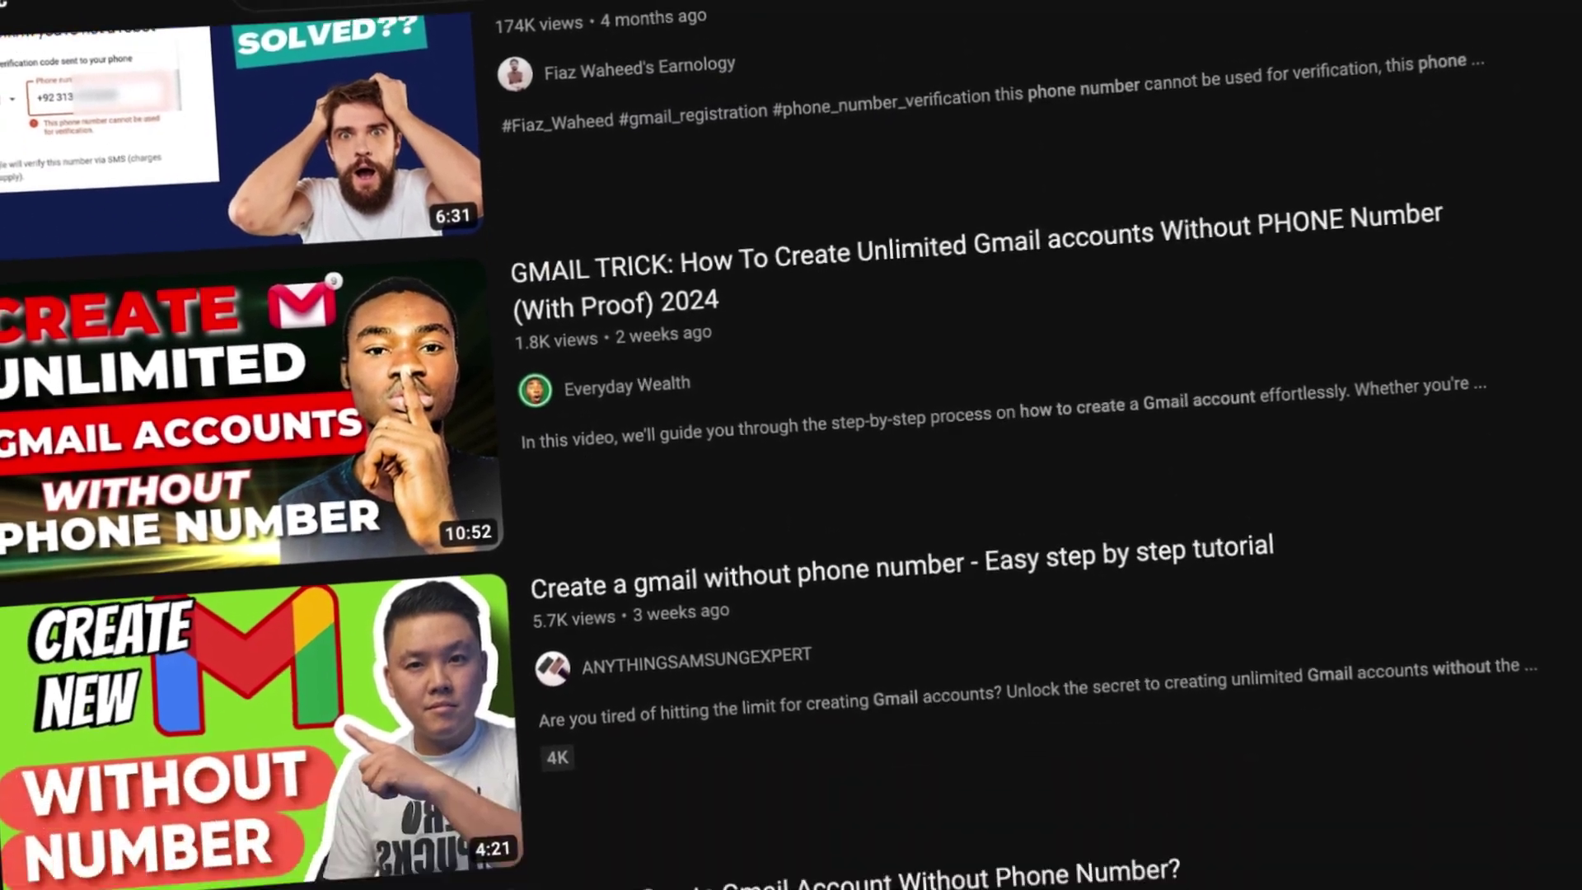
pyautogui.scroll(-5, 791, 445)
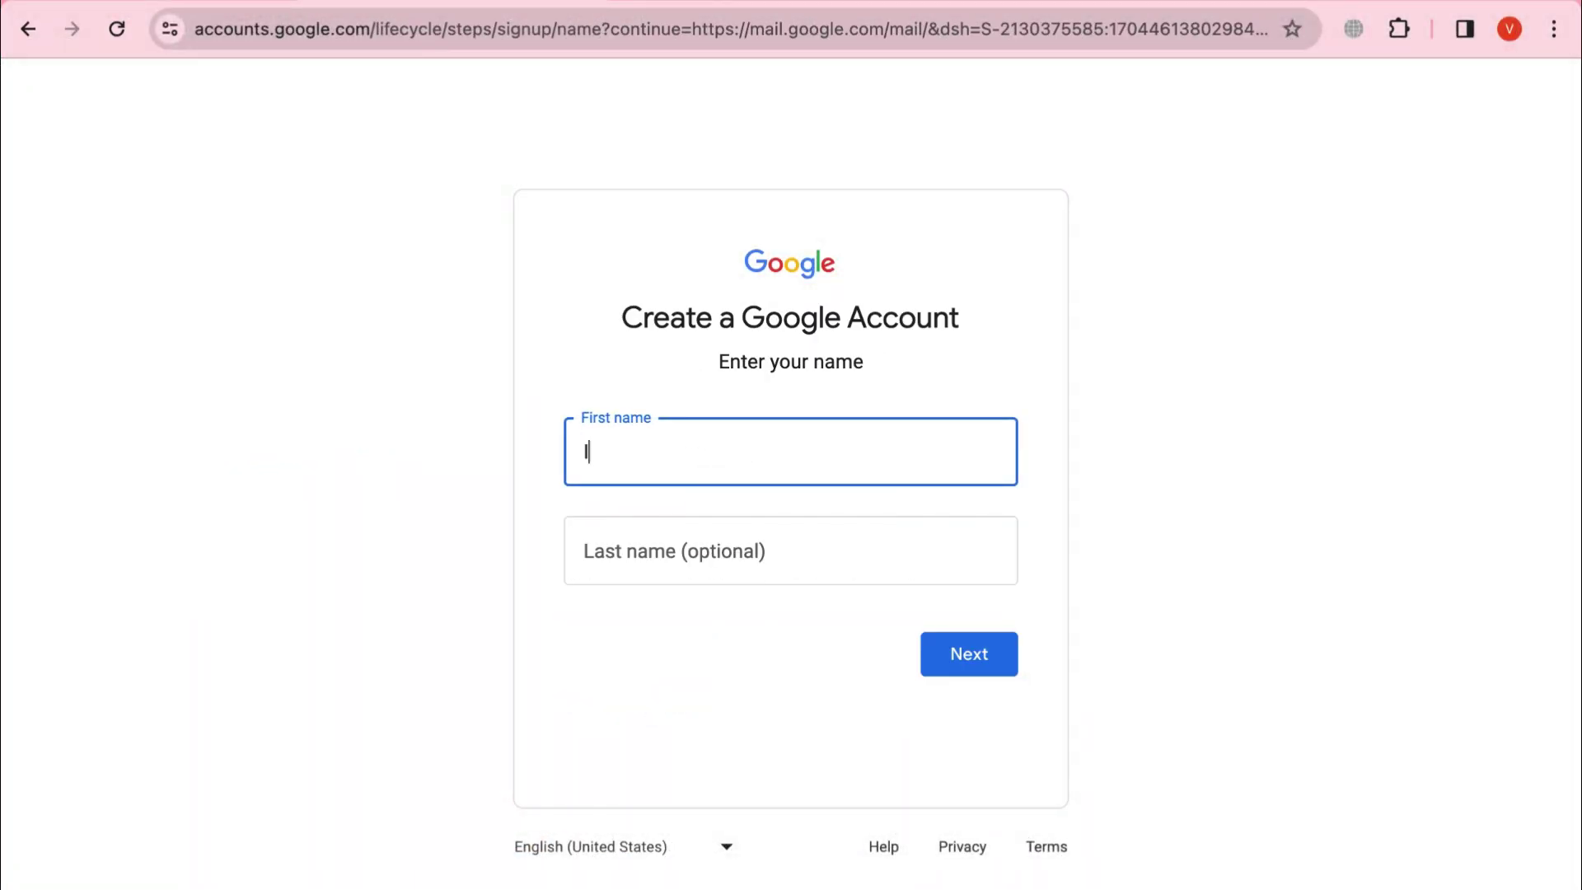
# Submit the name, then set birthday February 18, 1999 and gender Male.
pyautogui.press('Return')
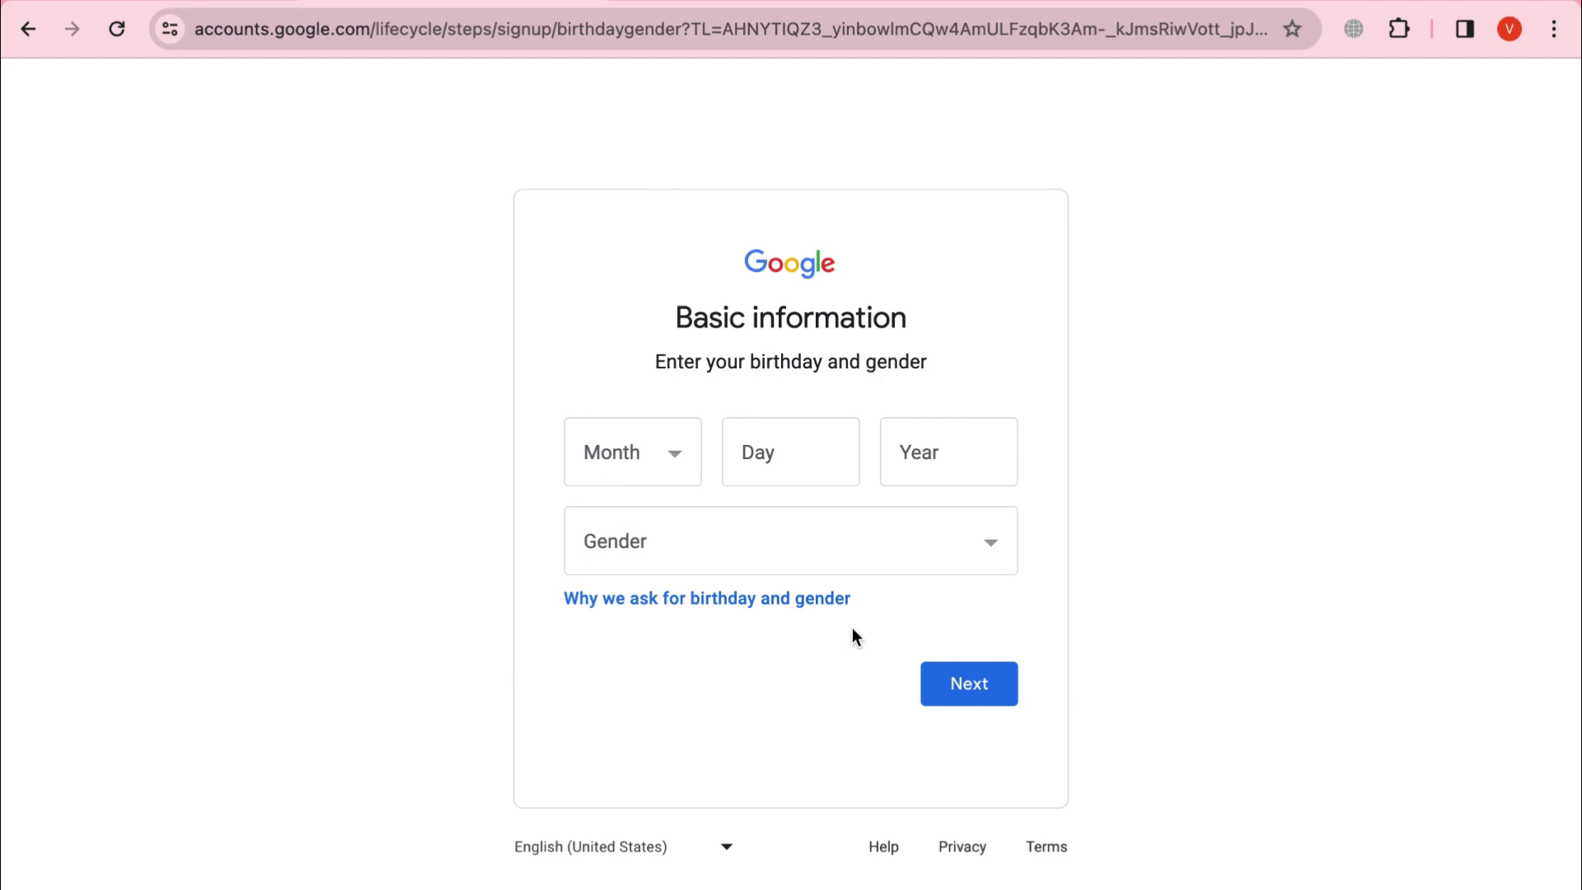
pyautogui.click(651, 453)
pyautogui.click(664, 502)
pyautogui.click(779, 462)
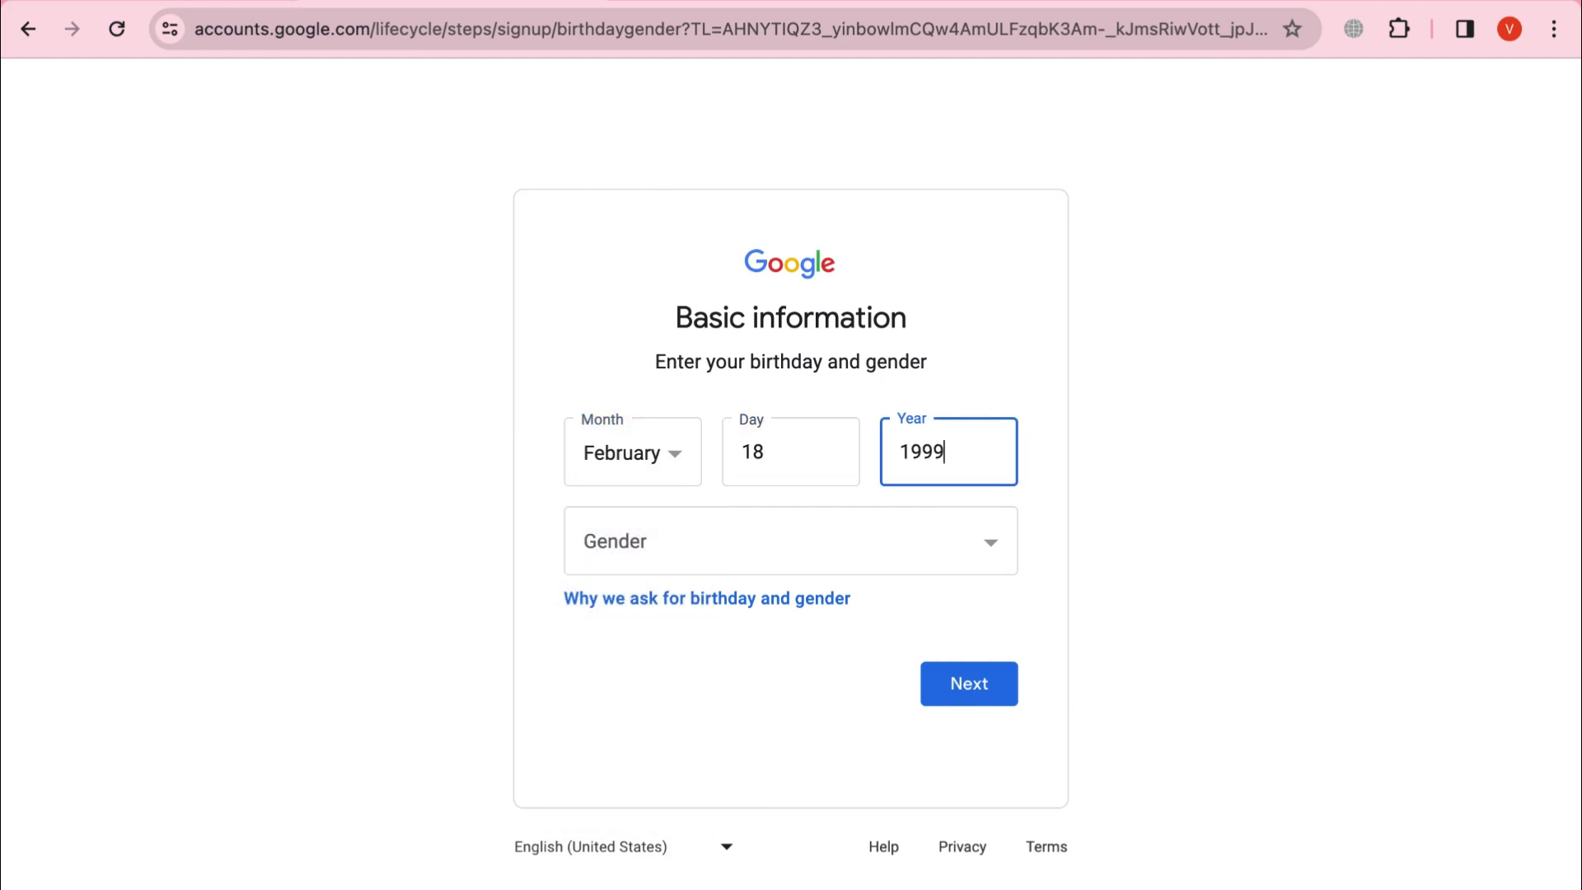
pyautogui.click(754, 544)
pyautogui.click(753, 582)
pyautogui.click(956, 684)
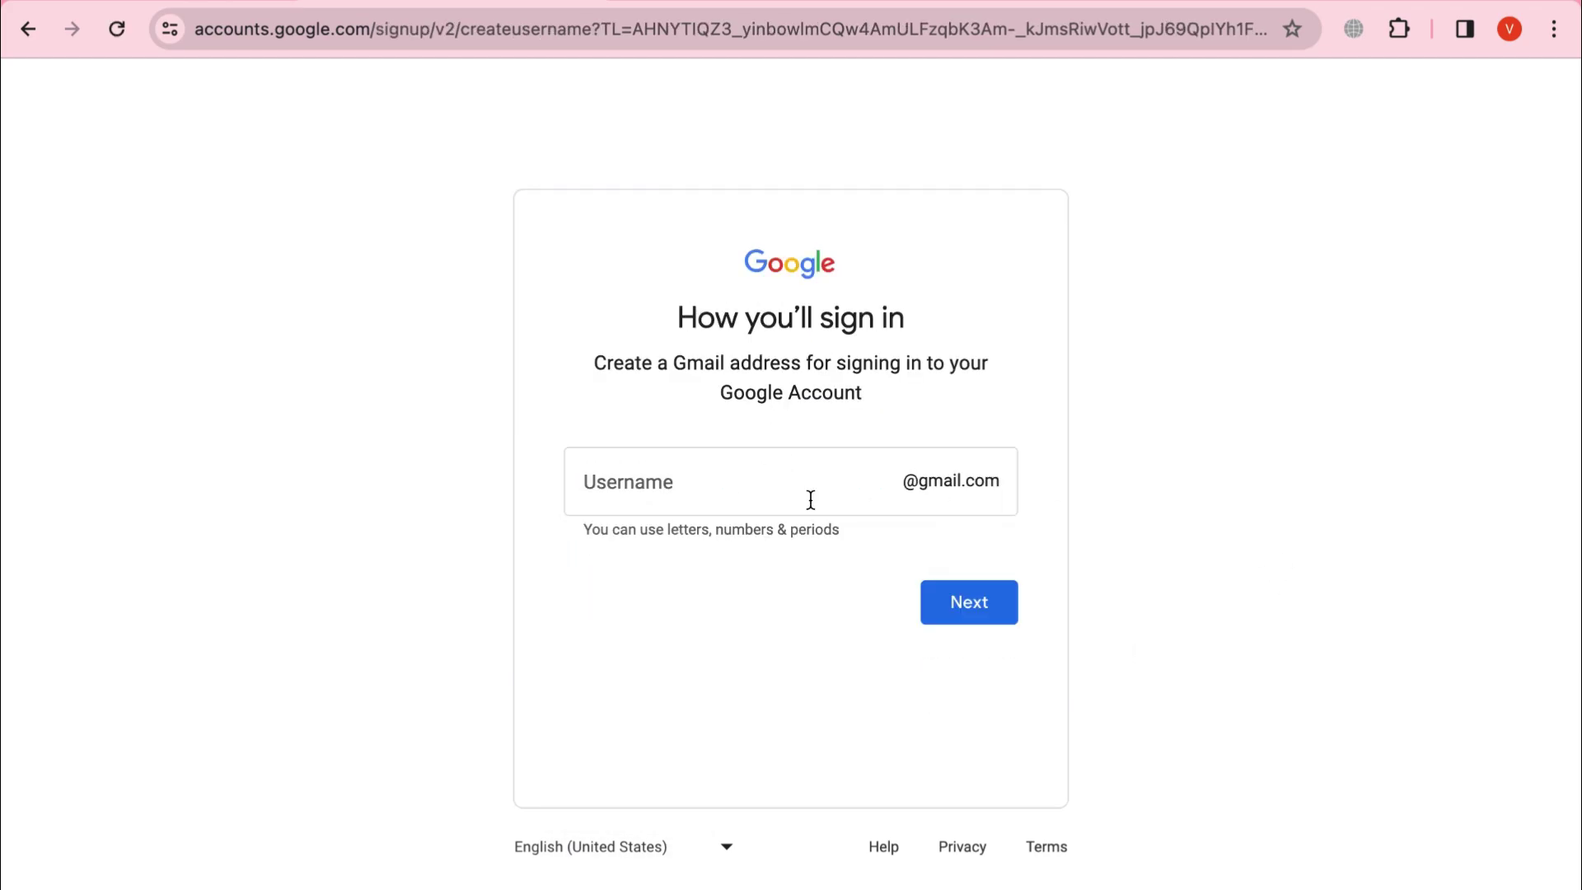
# Choose the Gmail username, set and confirm a password, skip recovery email, and agree.
pyautogui.click(922, 582)
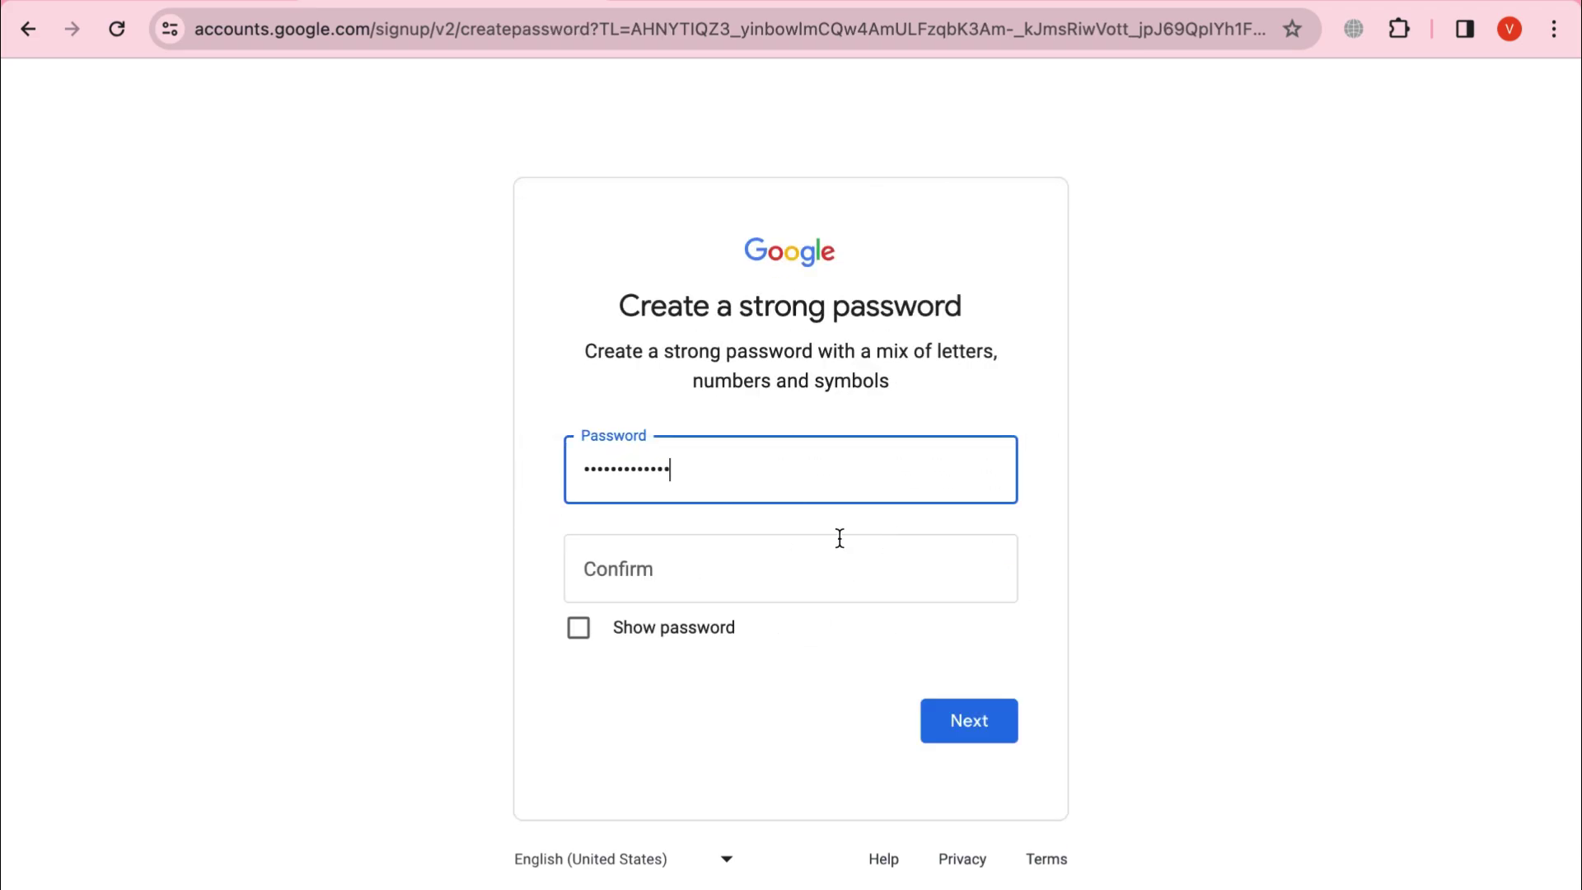
pyautogui.click(840, 540)
pyautogui.write('••')
pyautogui.press('Return')
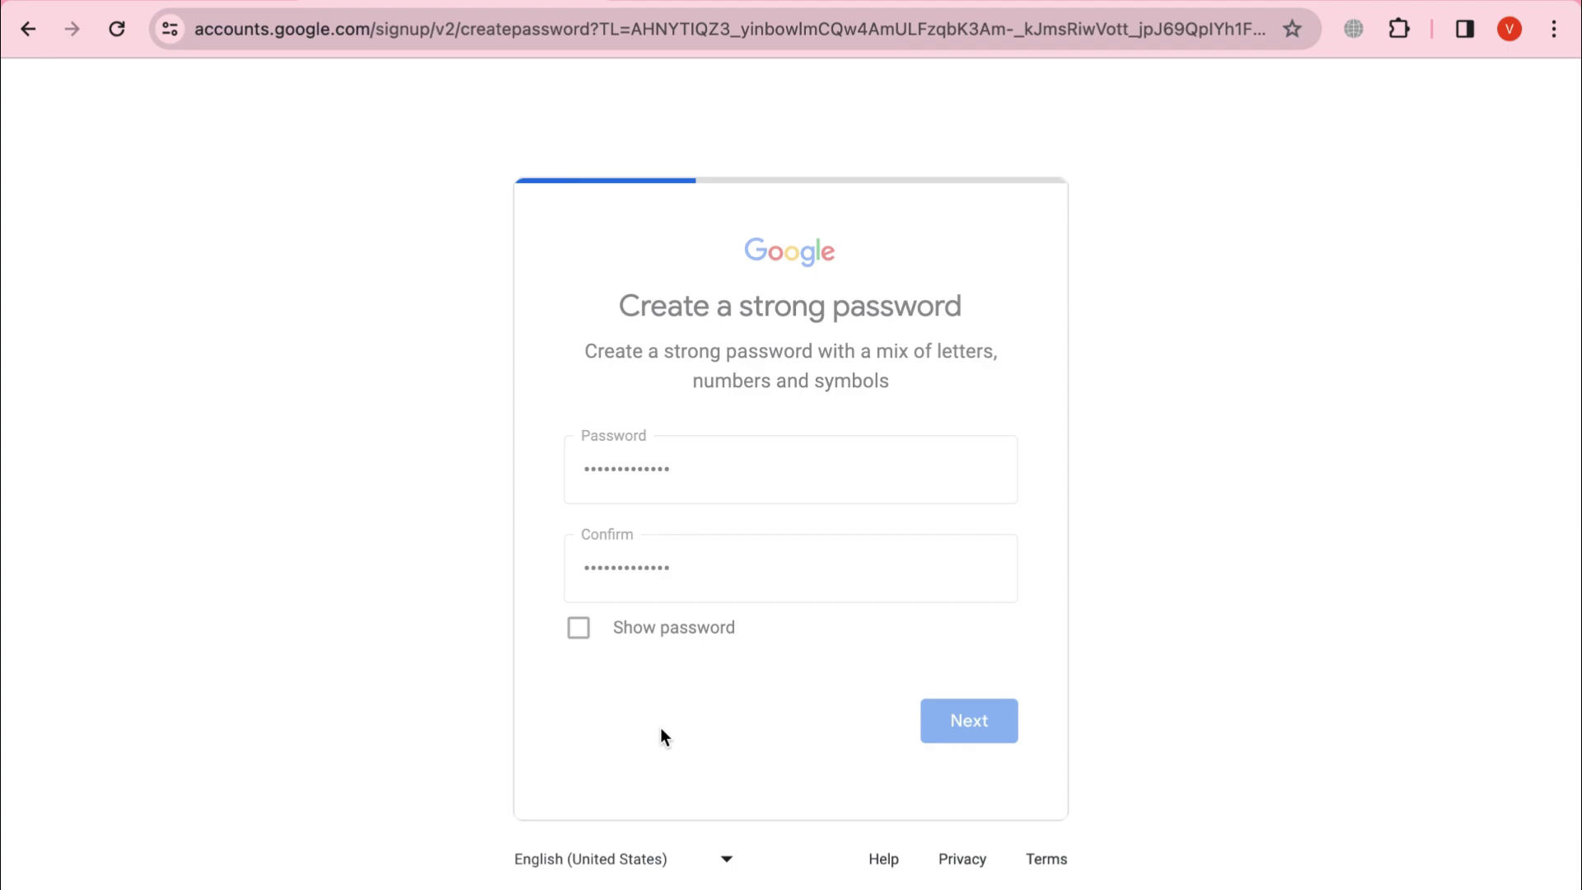
pyautogui.click(853, 606)
pyautogui.click(937, 532)
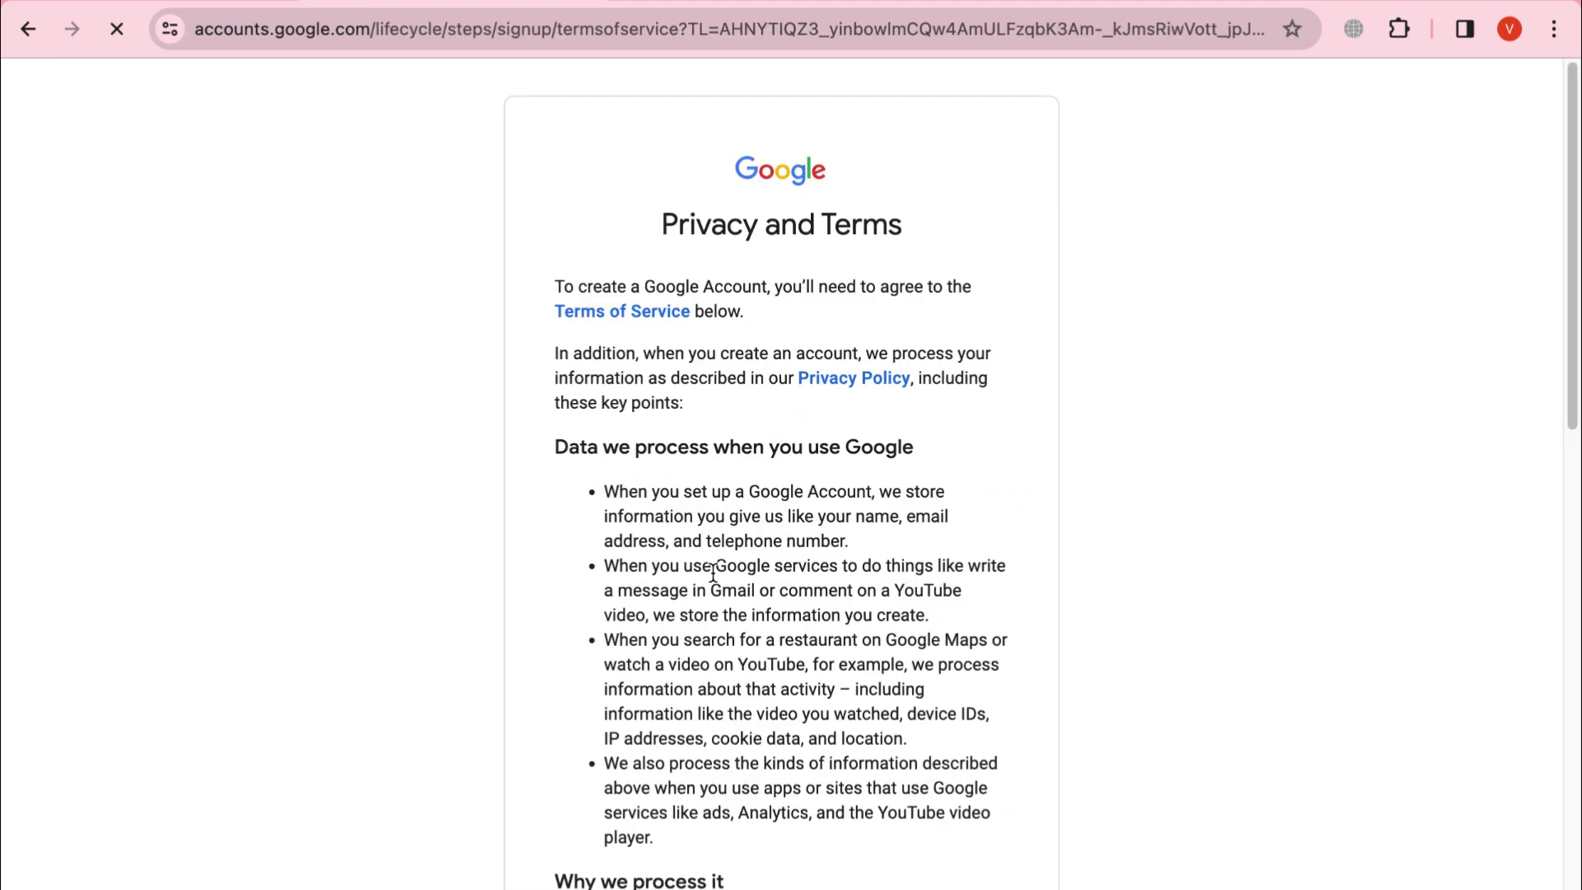
# Look over the new Gmail inbox and dismiss the Chrome profile suggestion.
pyautogui.scroll(-15, 703, 770)
pyautogui.scroll(3, 824, 767)
pyautogui.scroll(-3, 975, 765)
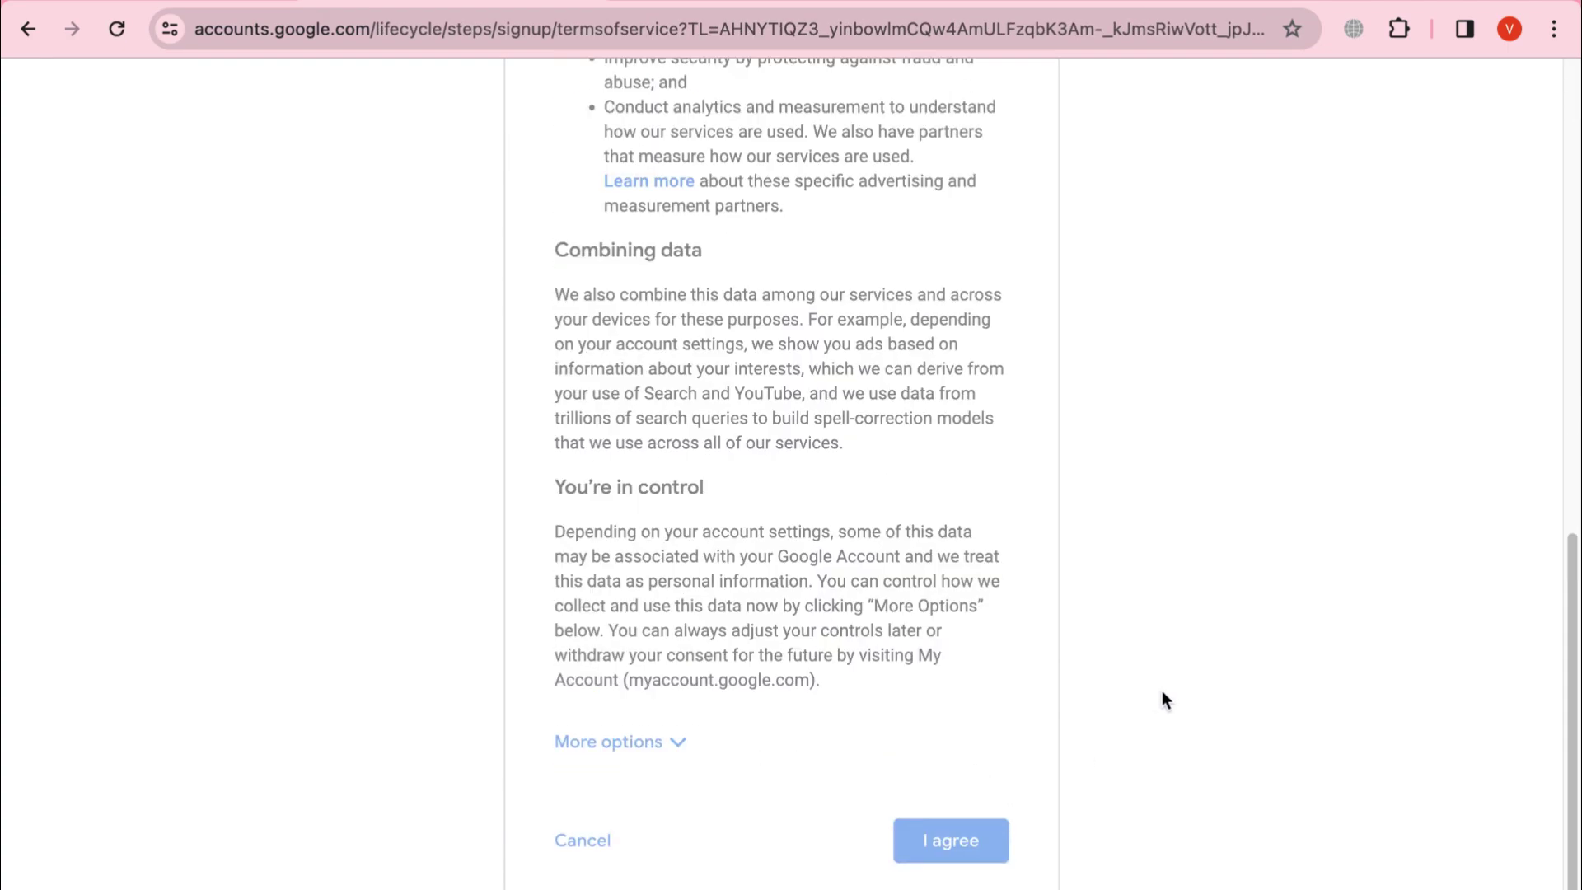
pyautogui.click(1366, 409)
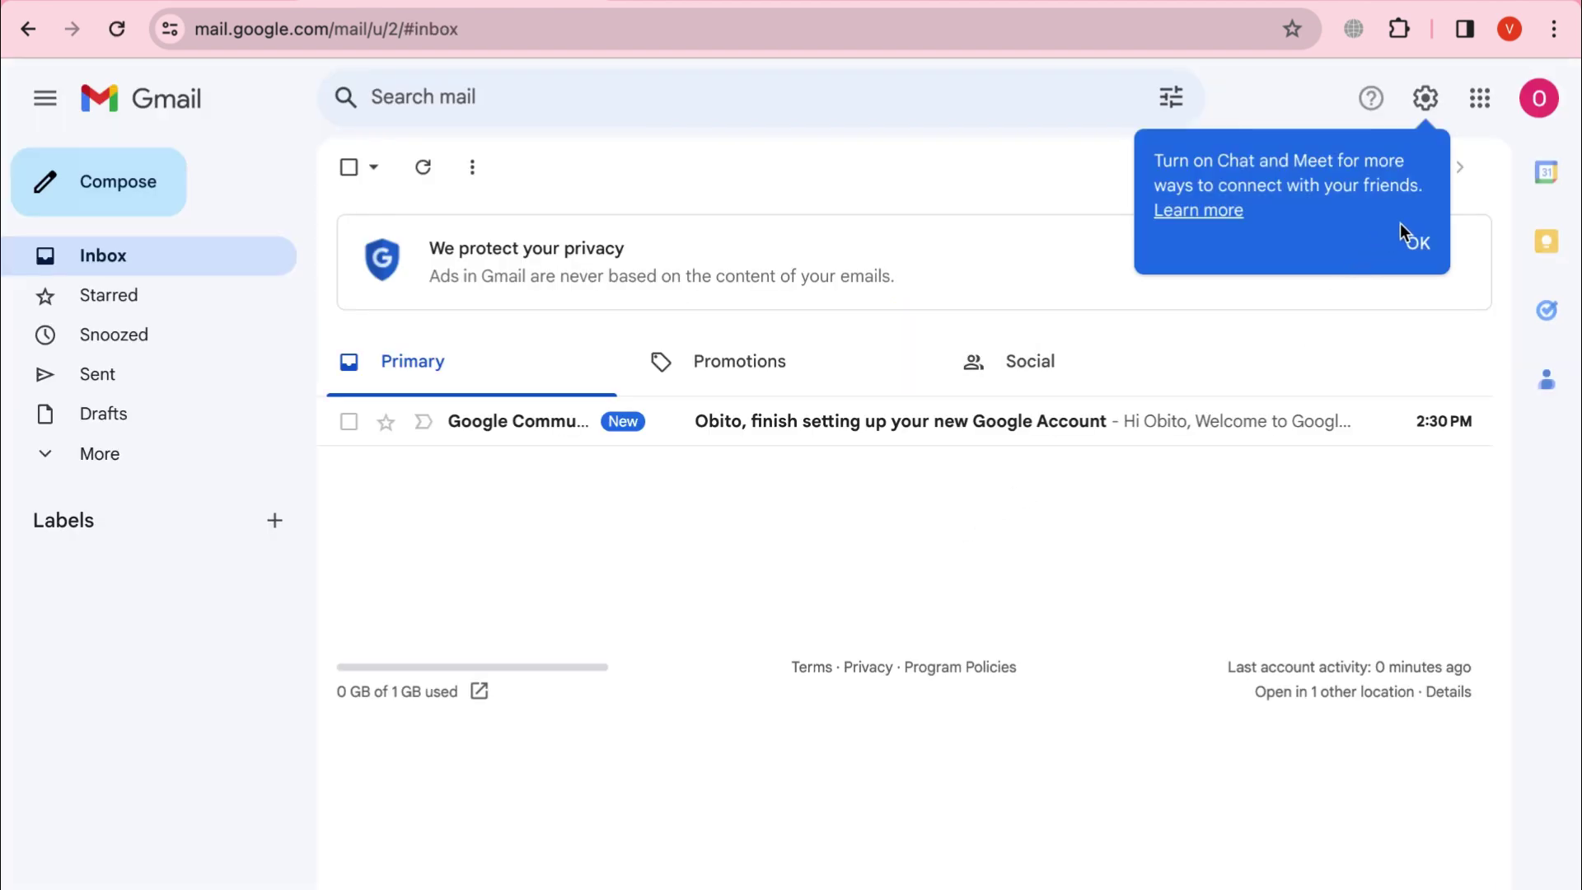
# Dismiss the Chat and Meet tip in Gmail.
pyautogui.click(1417, 245)
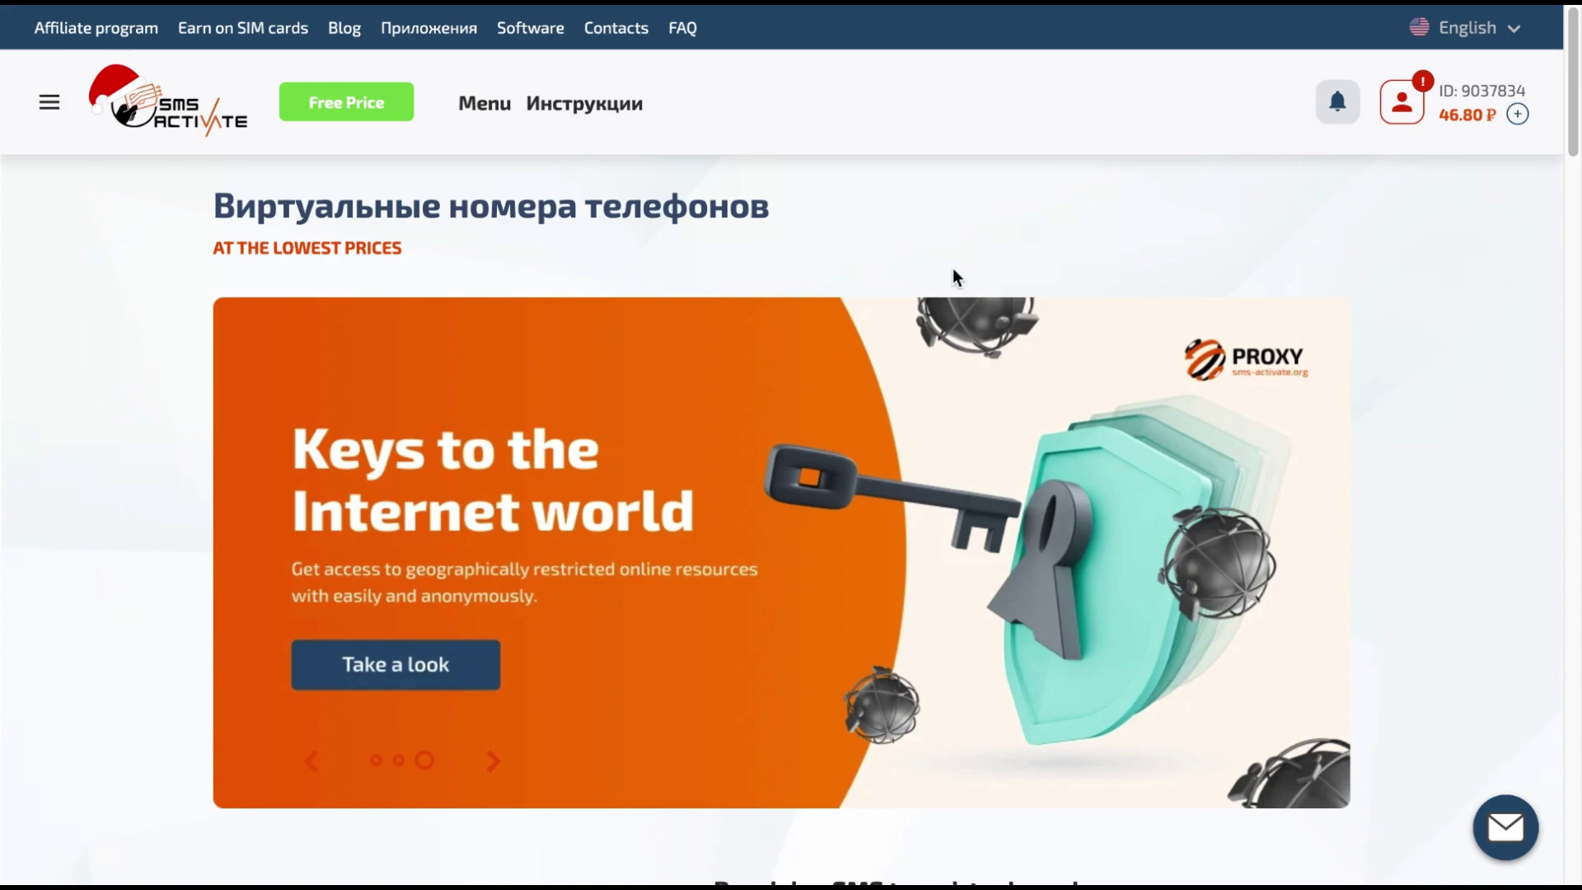
# Select the Google,youtube,Gmail service in the service and country panel.
pyautogui.click(49, 110)
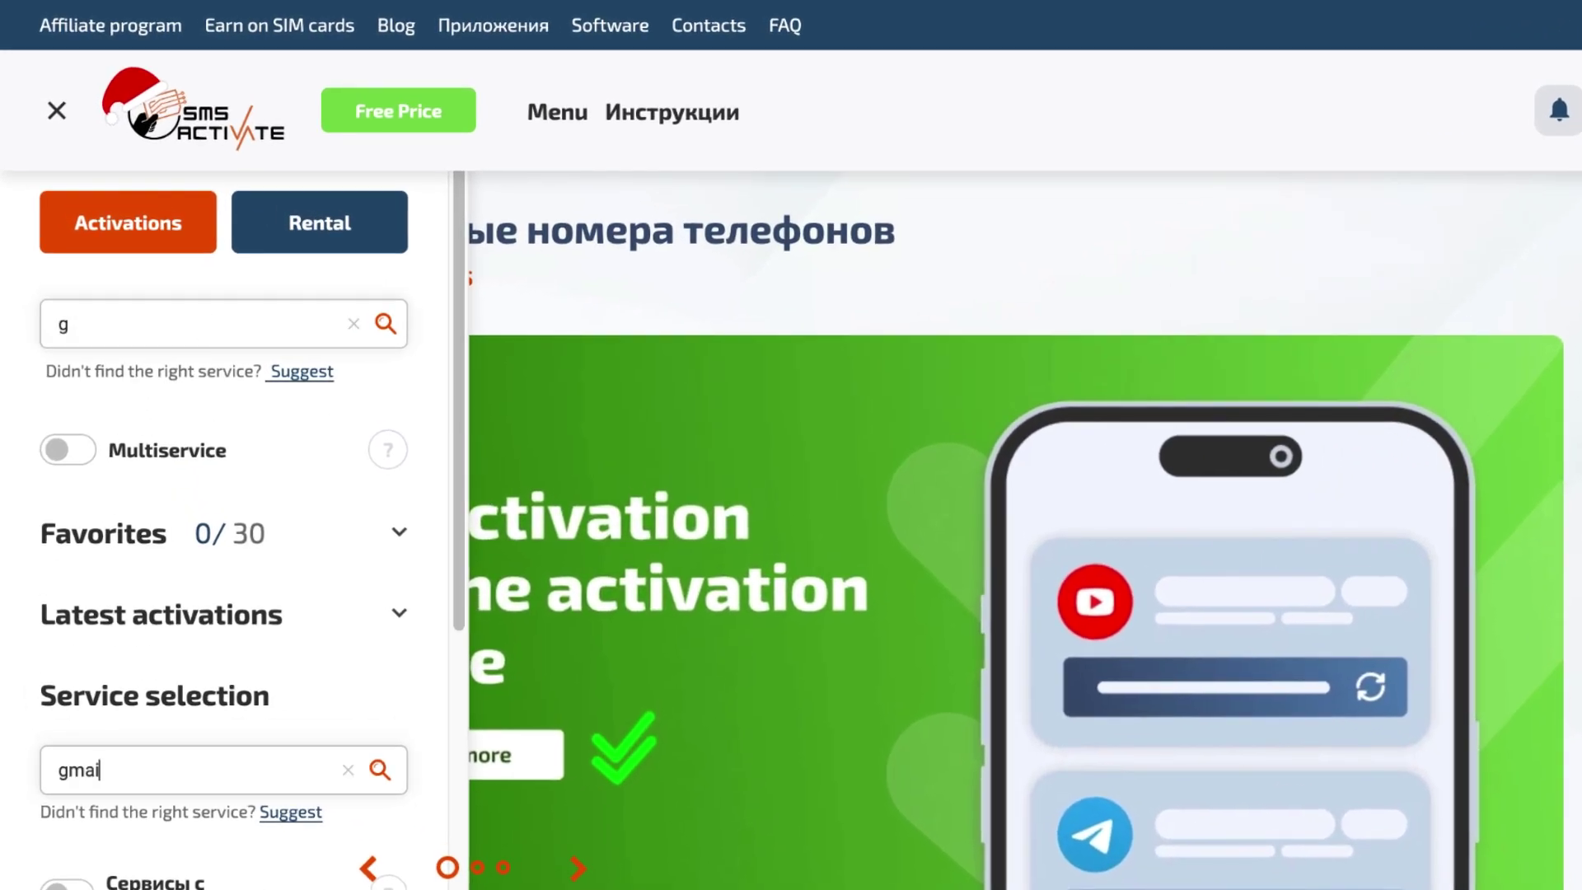
pyautogui.scroll(-6, 177, 397)
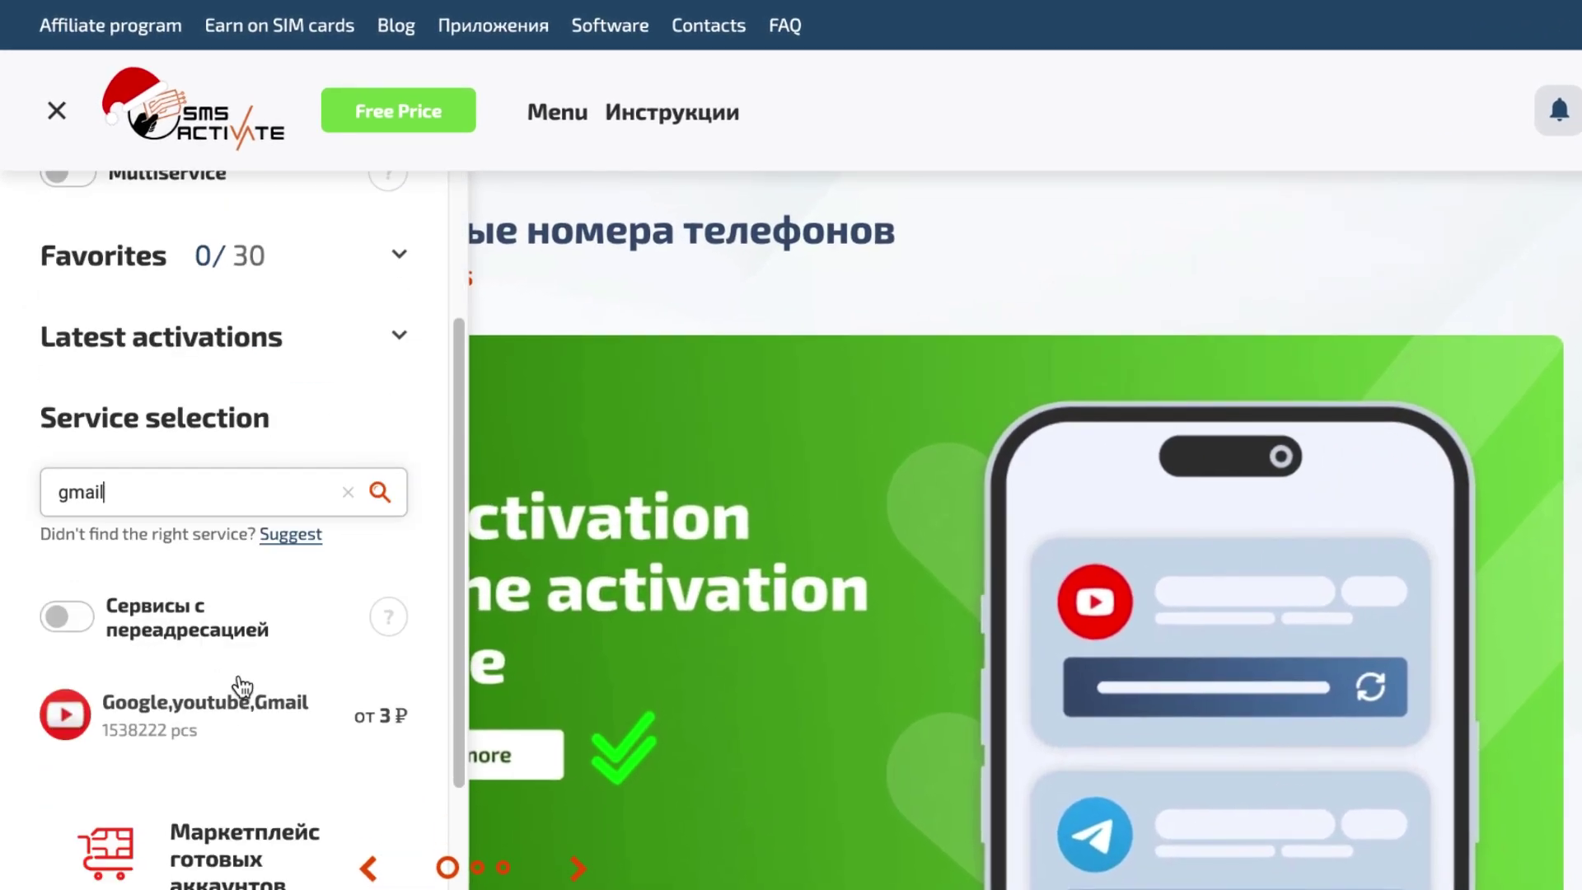
pyautogui.click(236, 519)
pyautogui.scroll(-3, 227, 603)
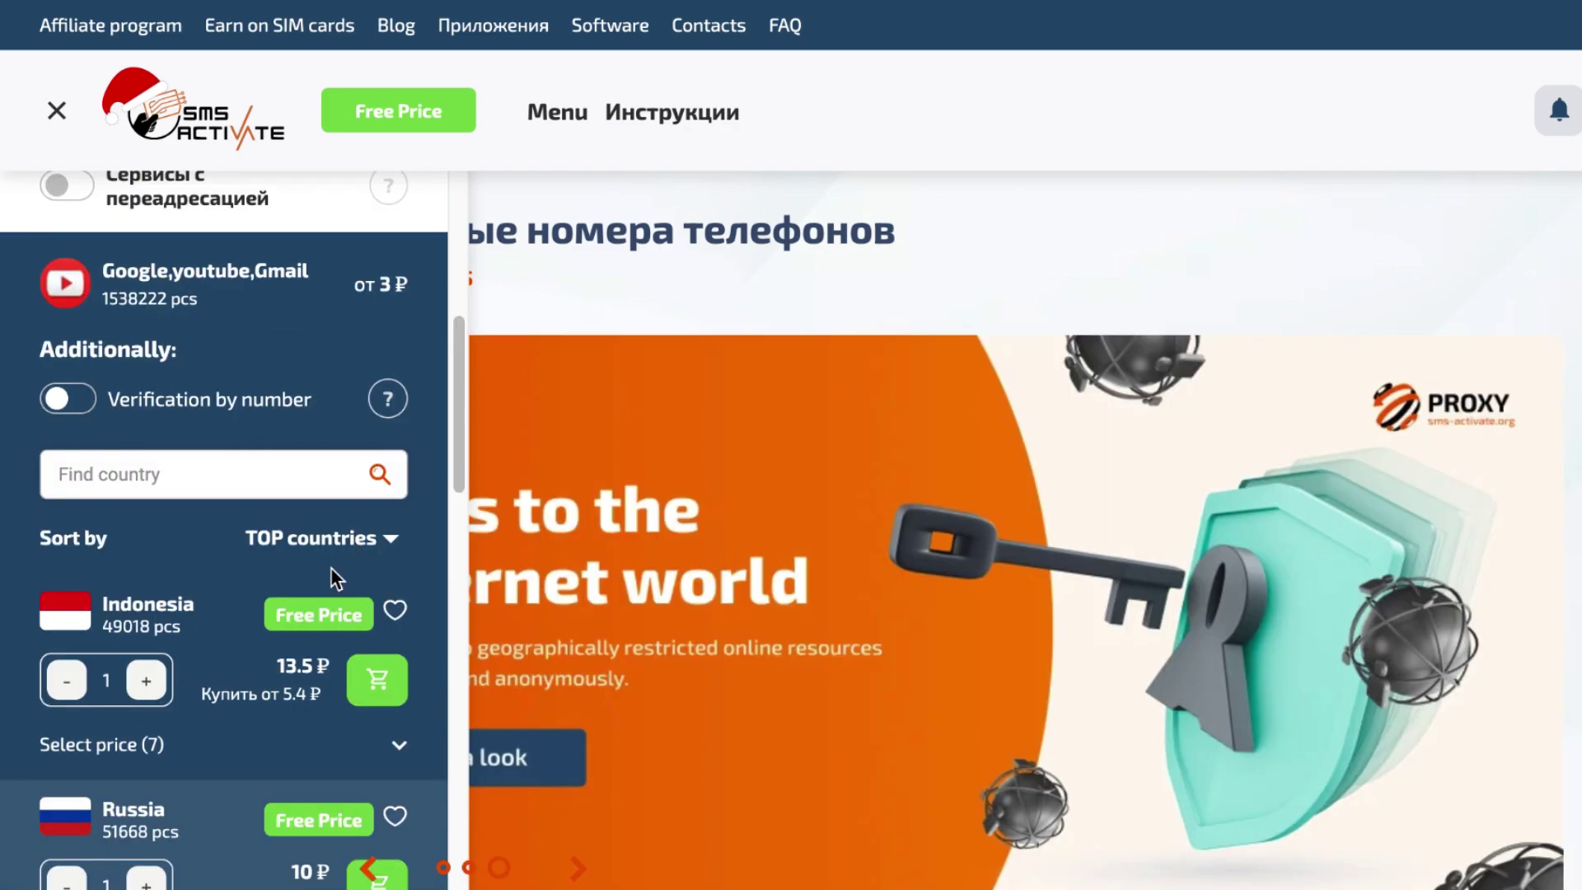
# Sort the country list by Price ↑ and scroll through the cheapest countries.
pyautogui.click(332, 540)
pyautogui.click(137, 628)
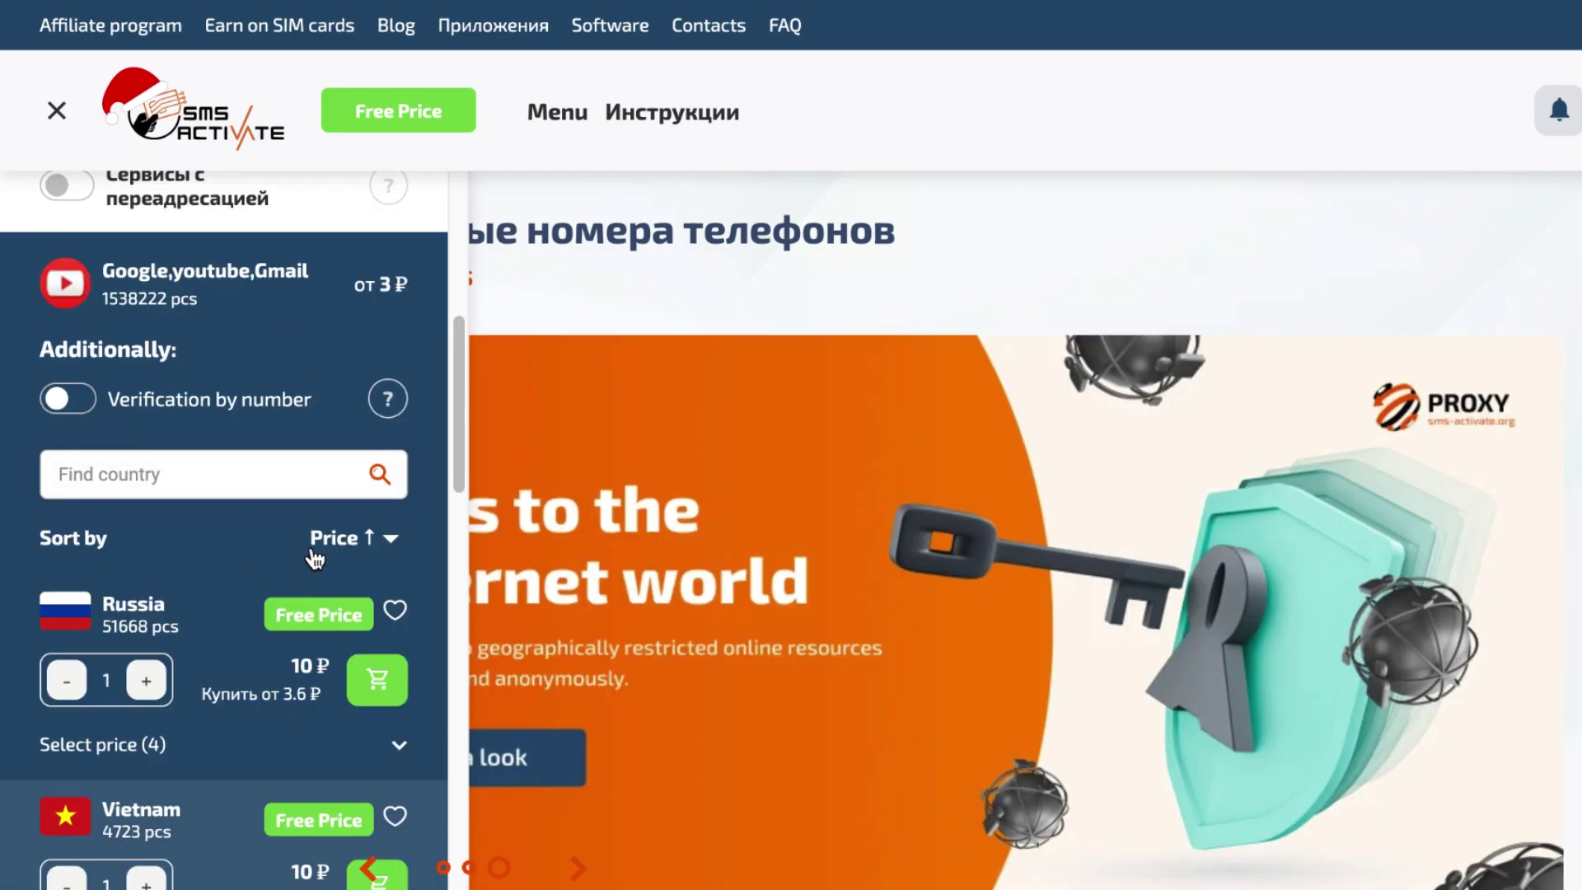
pyautogui.click(315, 550)
pyautogui.click(116, 699)
pyautogui.click(359, 546)
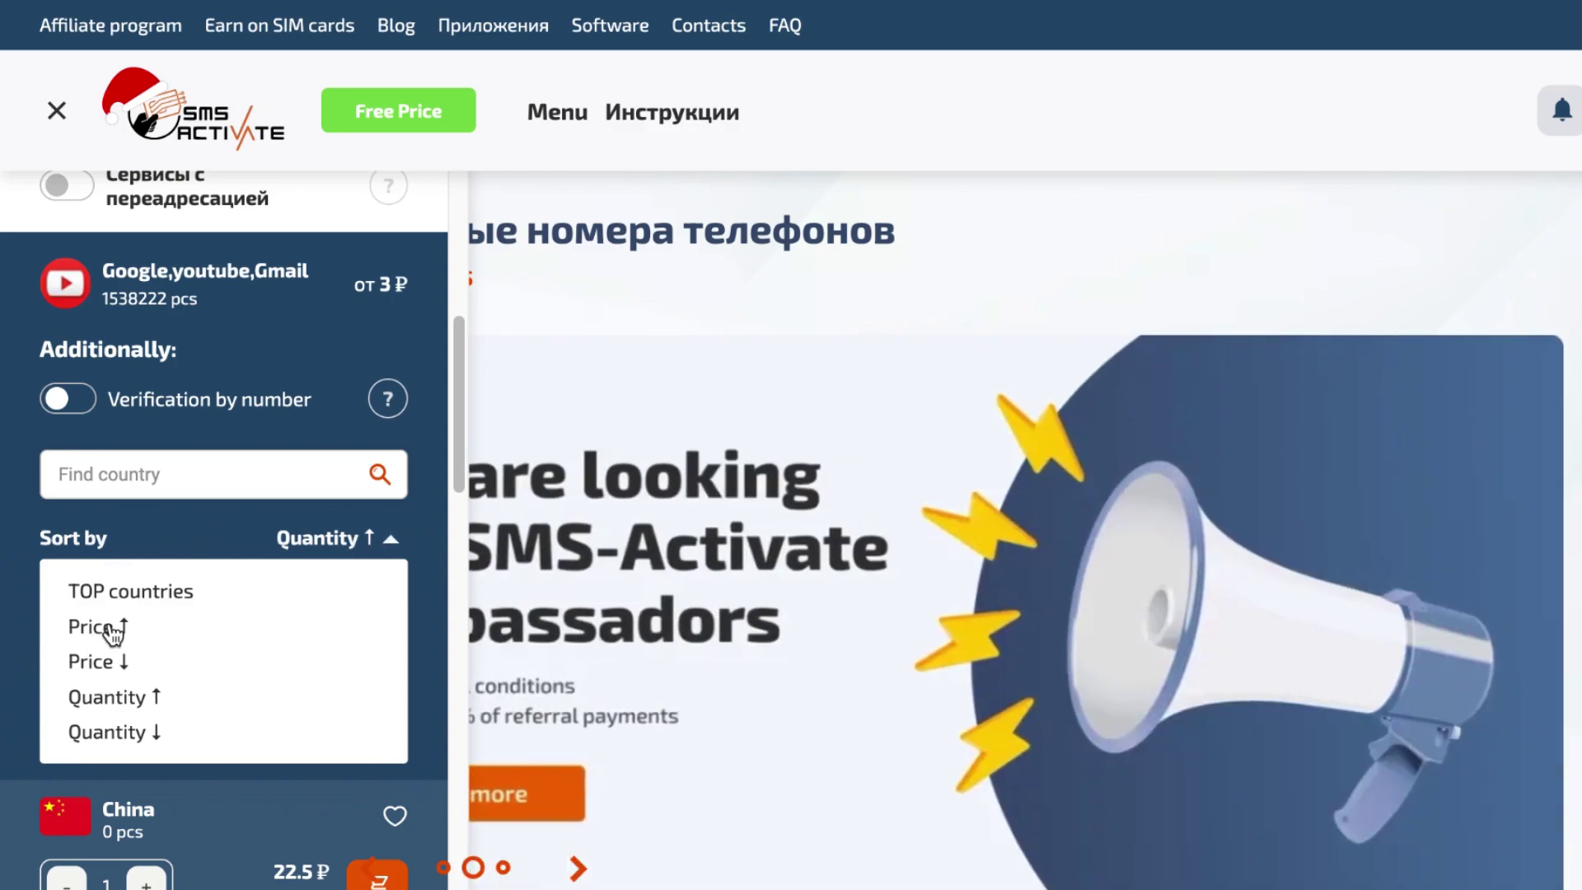
pyautogui.click(103, 631)
pyautogui.scroll(-9, 239, 633)
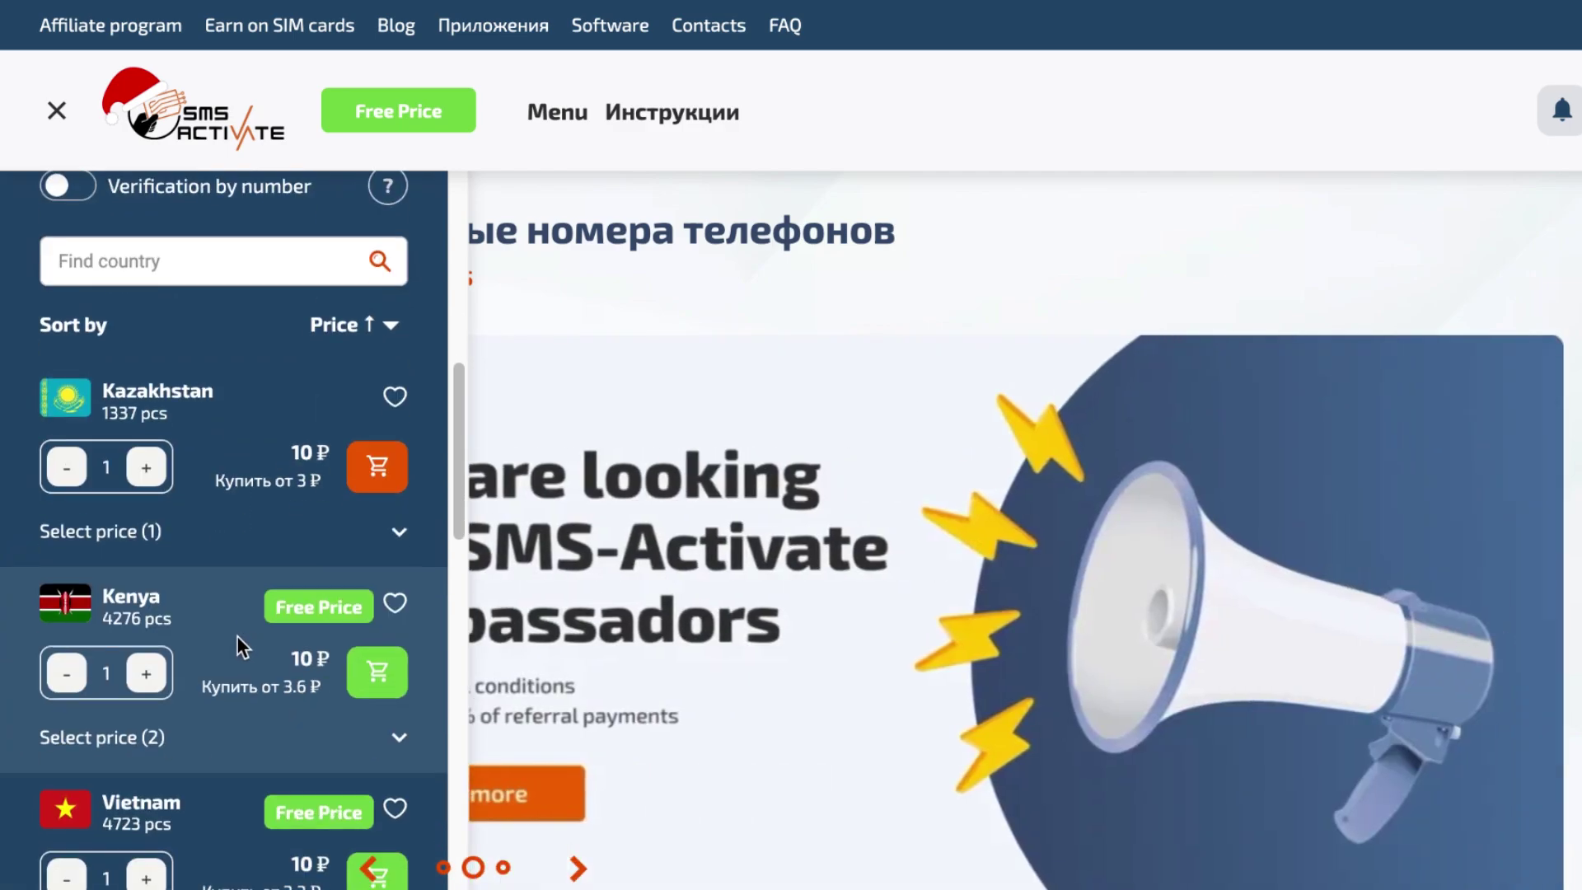
pyautogui.scroll(9, 235, 638)
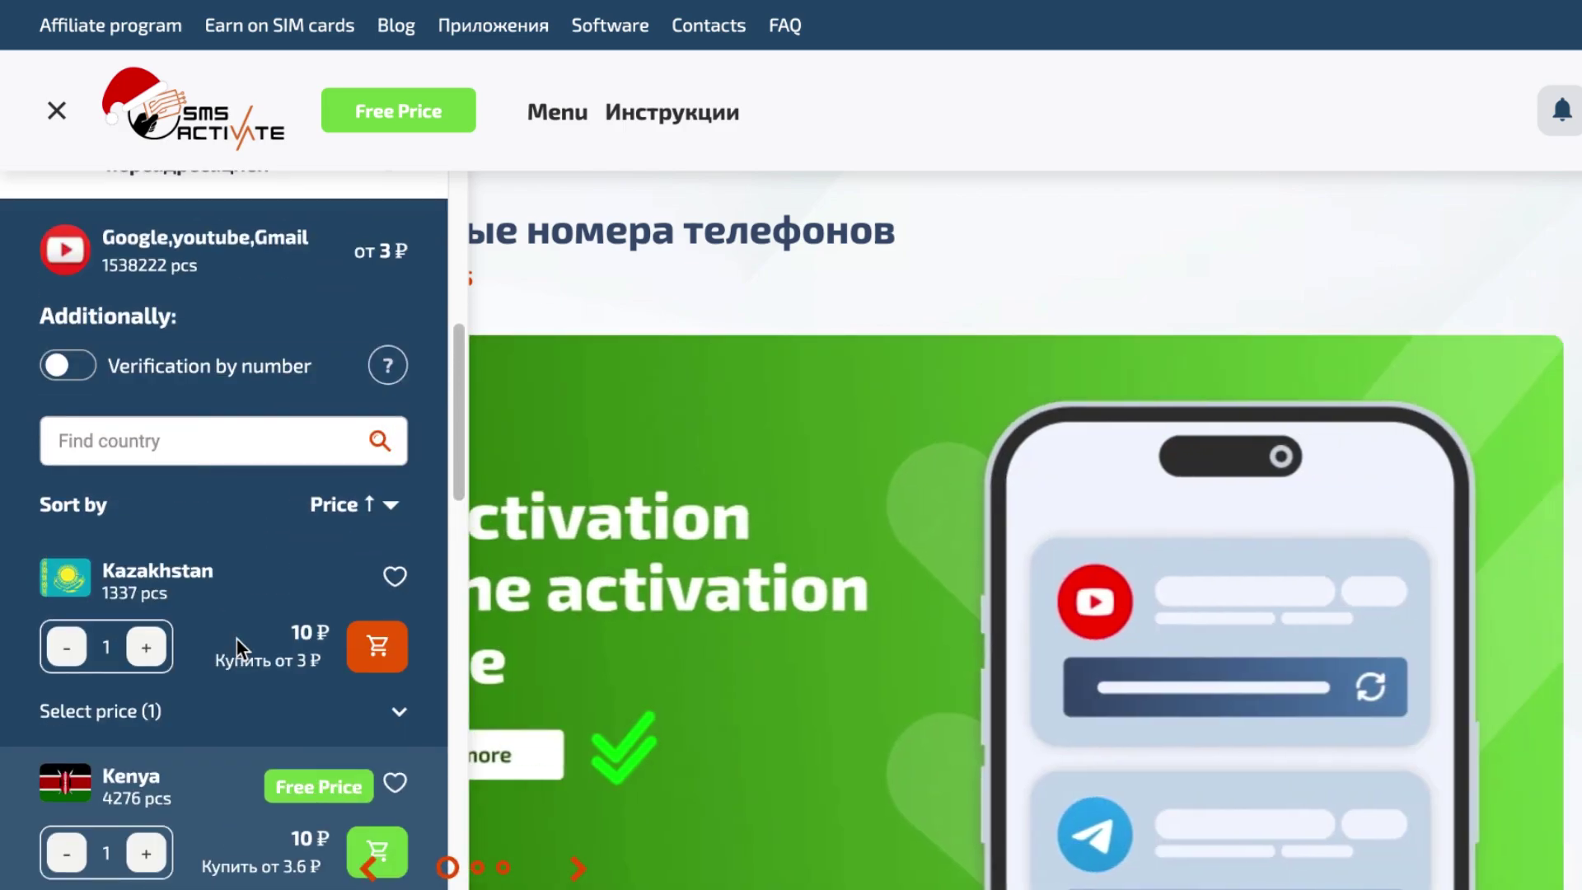
pyautogui.scroll(-8, 236, 638)
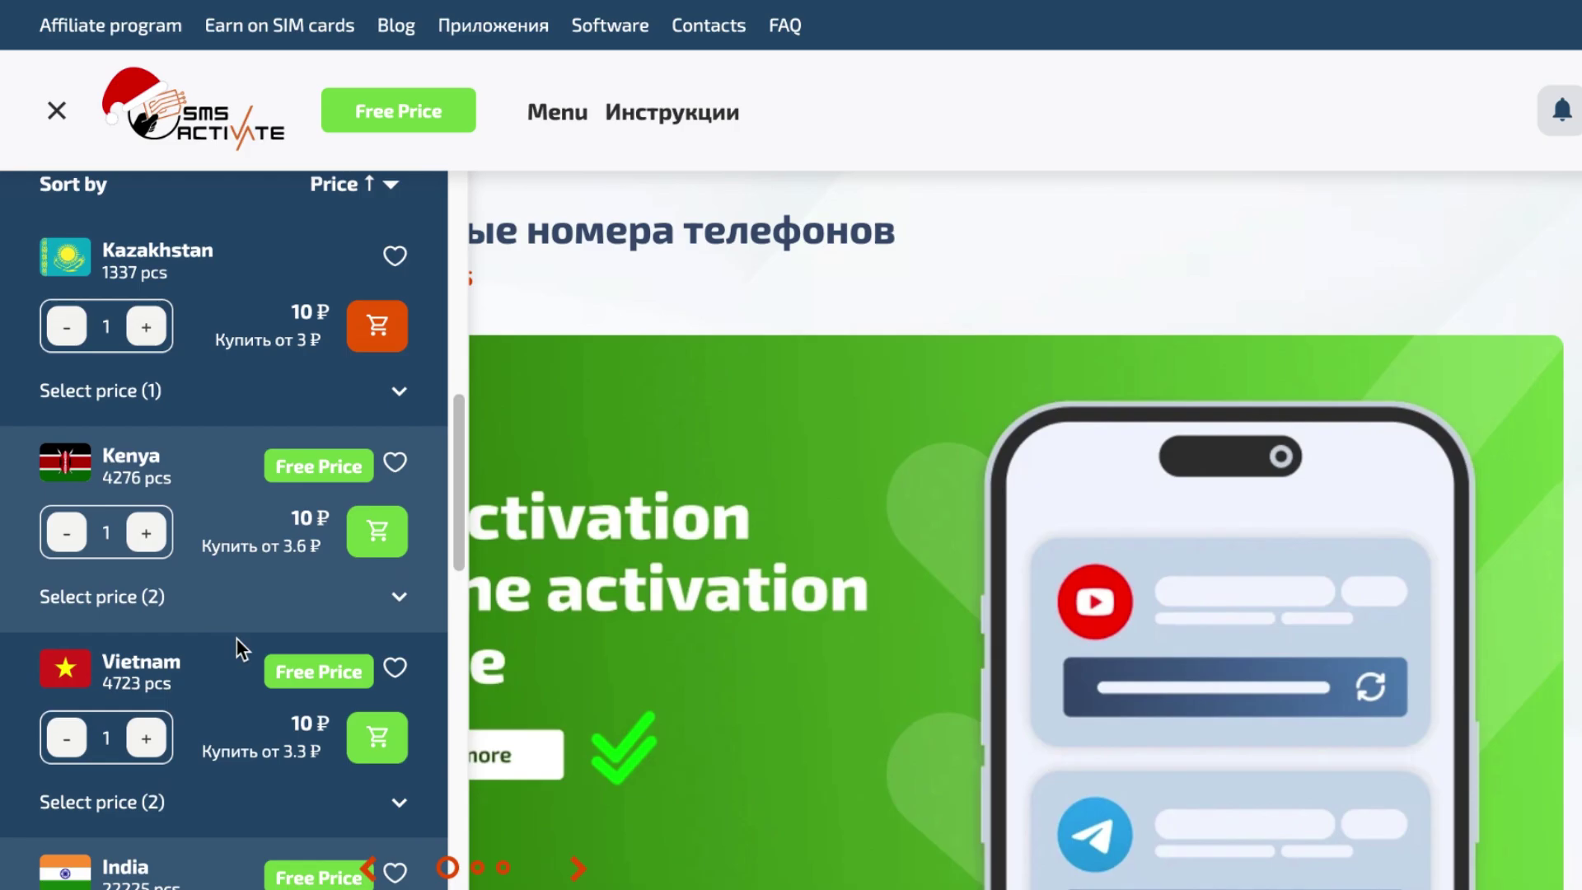
pyautogui.scroll(1, 235, 638)
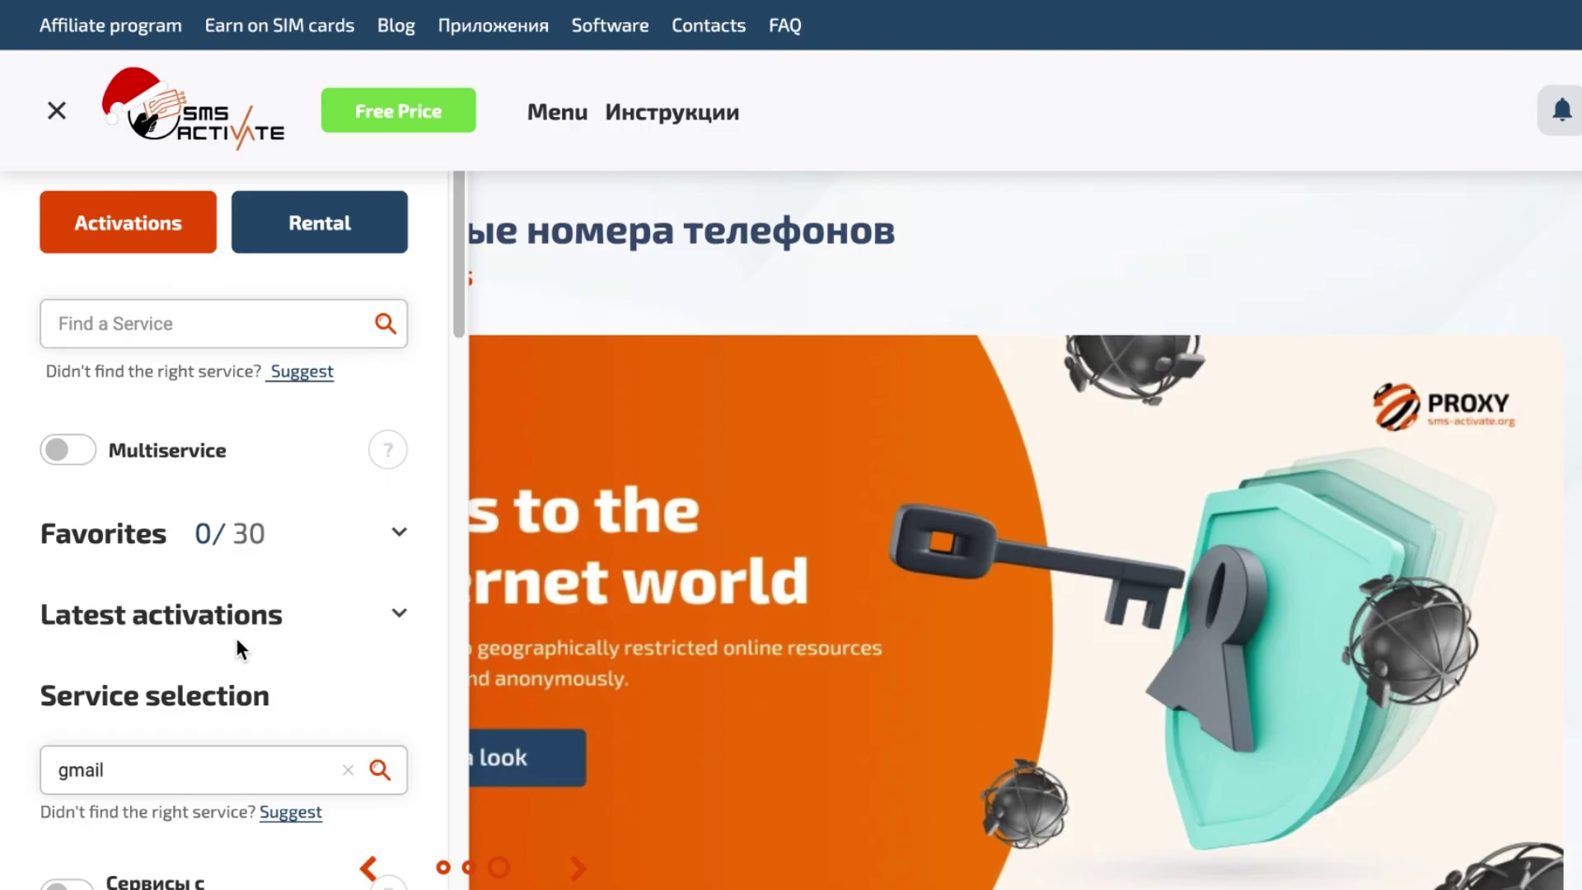
pyautogui.scroll(-10, 232, 640)
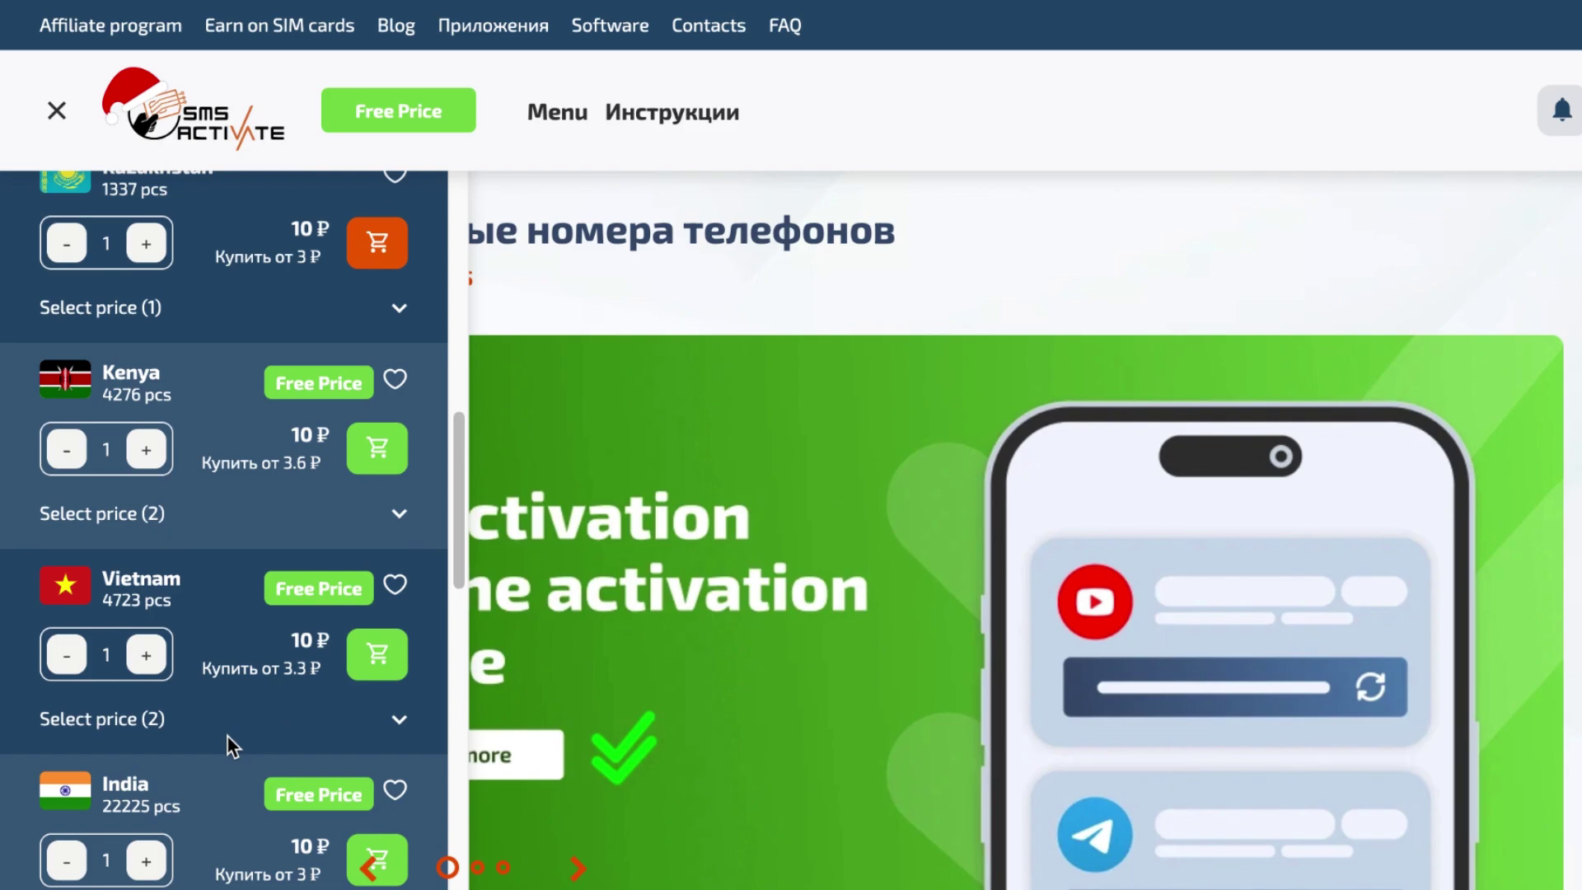
# Open India's 'Купить от 3 ₽' offer and browse the Loyalty Program discount table.
pyautogui.click(288, 699)
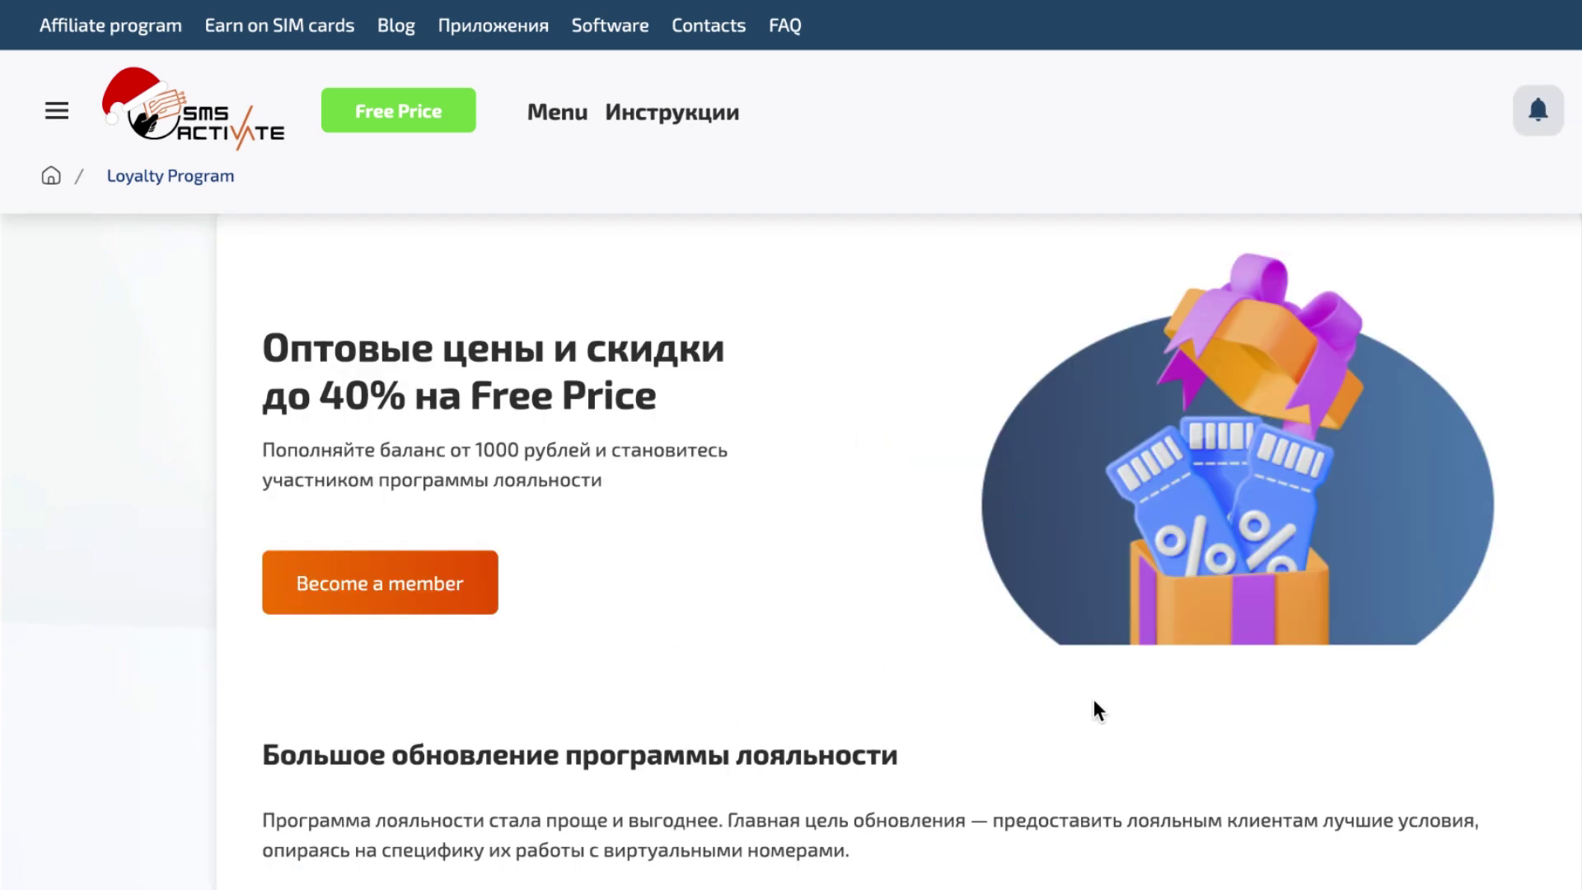
pyautogui.scroll(-3, 1448, 731)
pyautogui.scroll(3, 1450, 731)
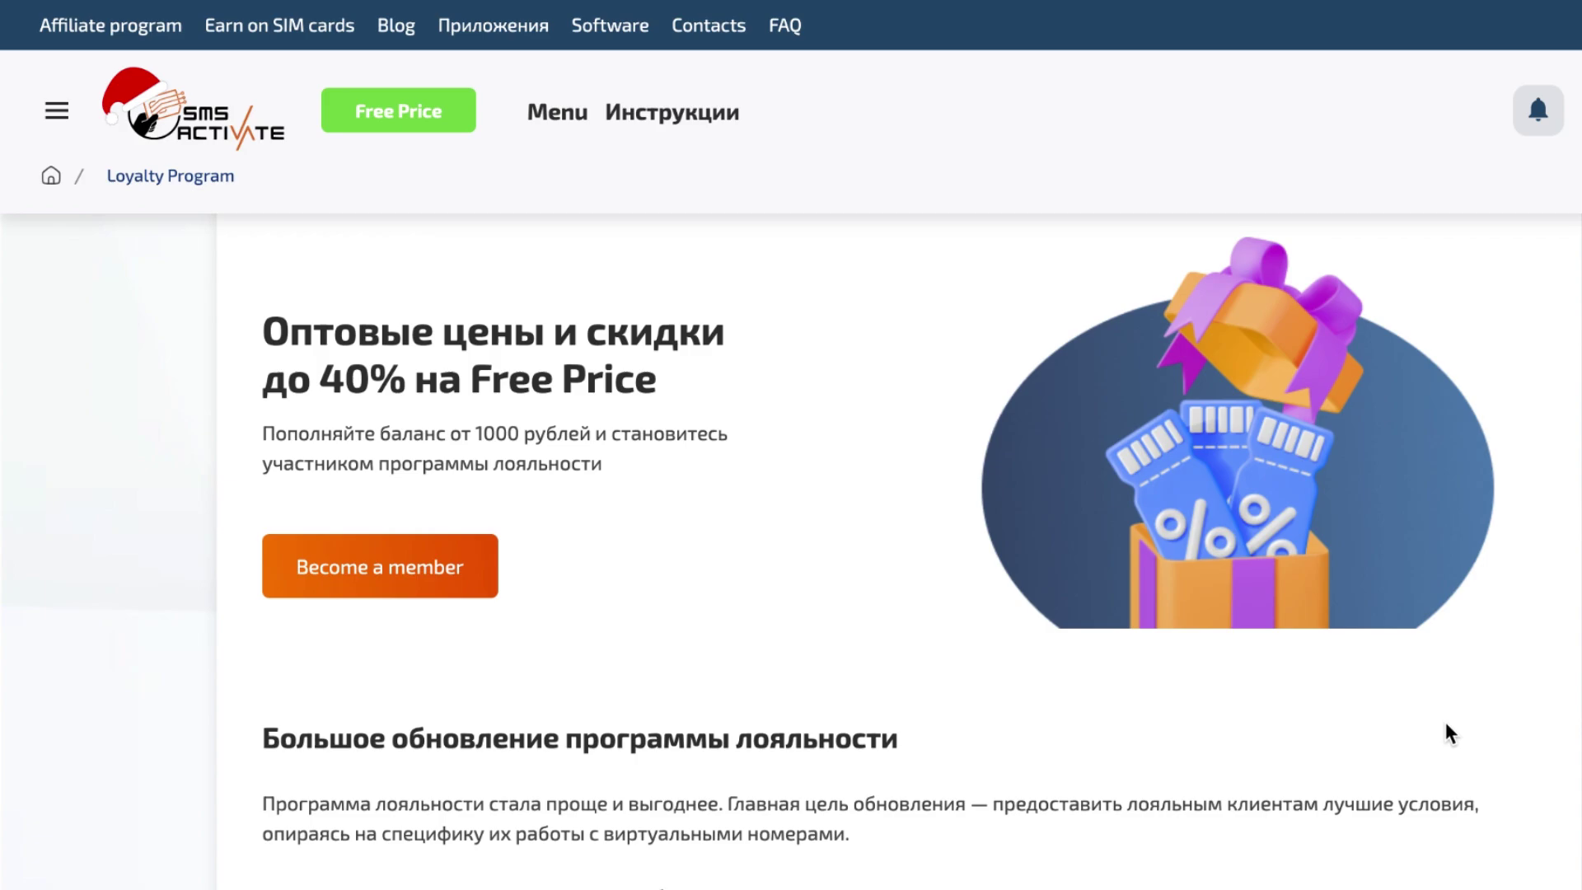
pyautogui.scroll(-15, 1448, 731)
pyautogui.scroll(-15, 1553, 717)
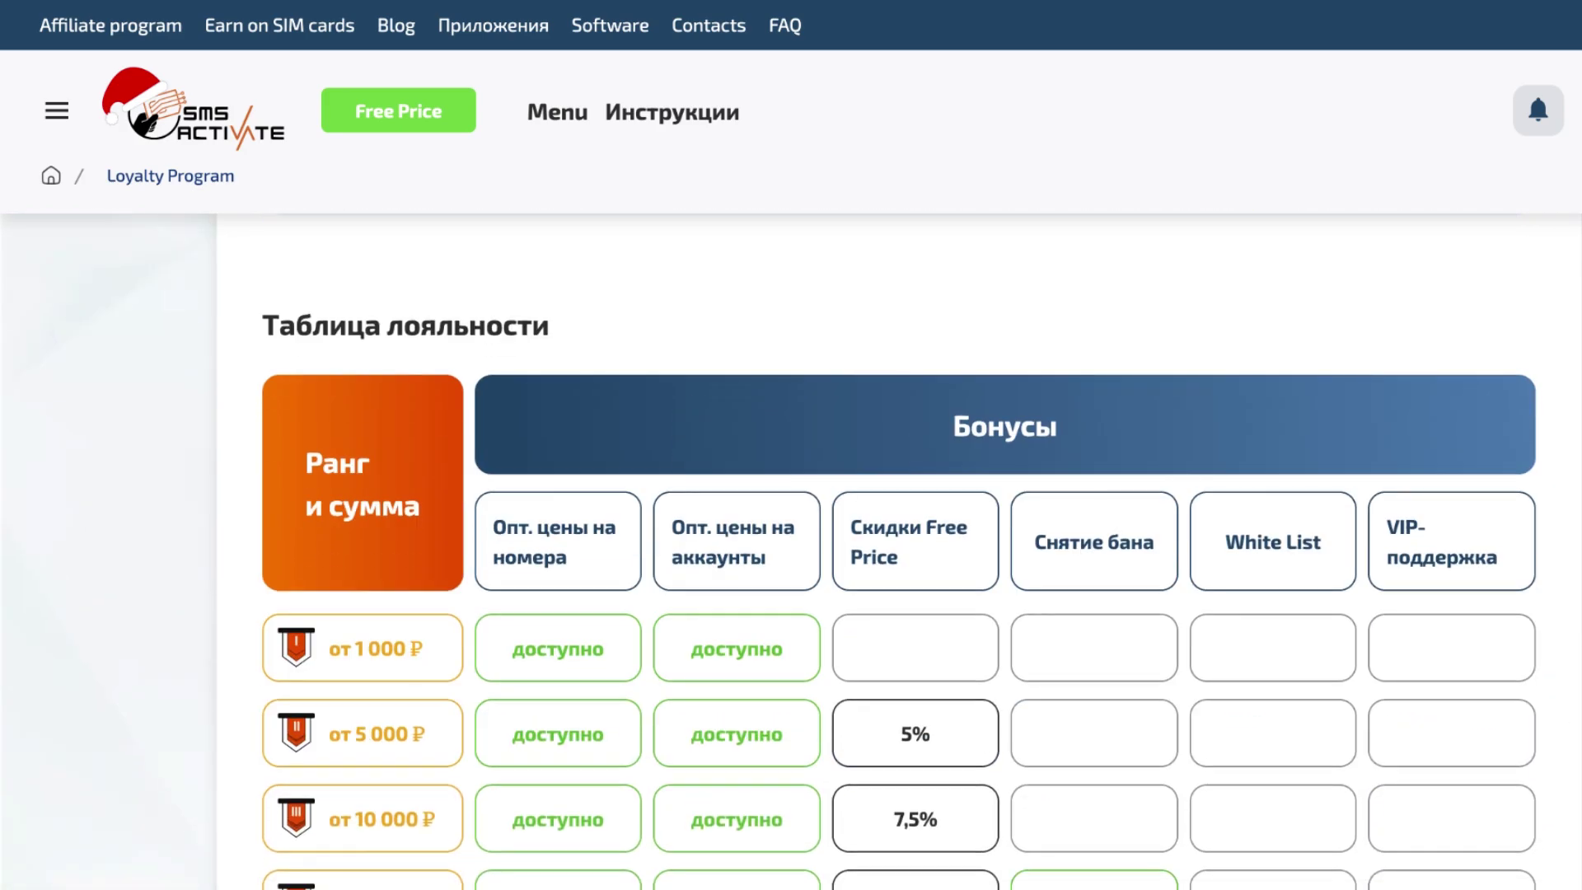
pyautogui.scroll(20, 898, 552)
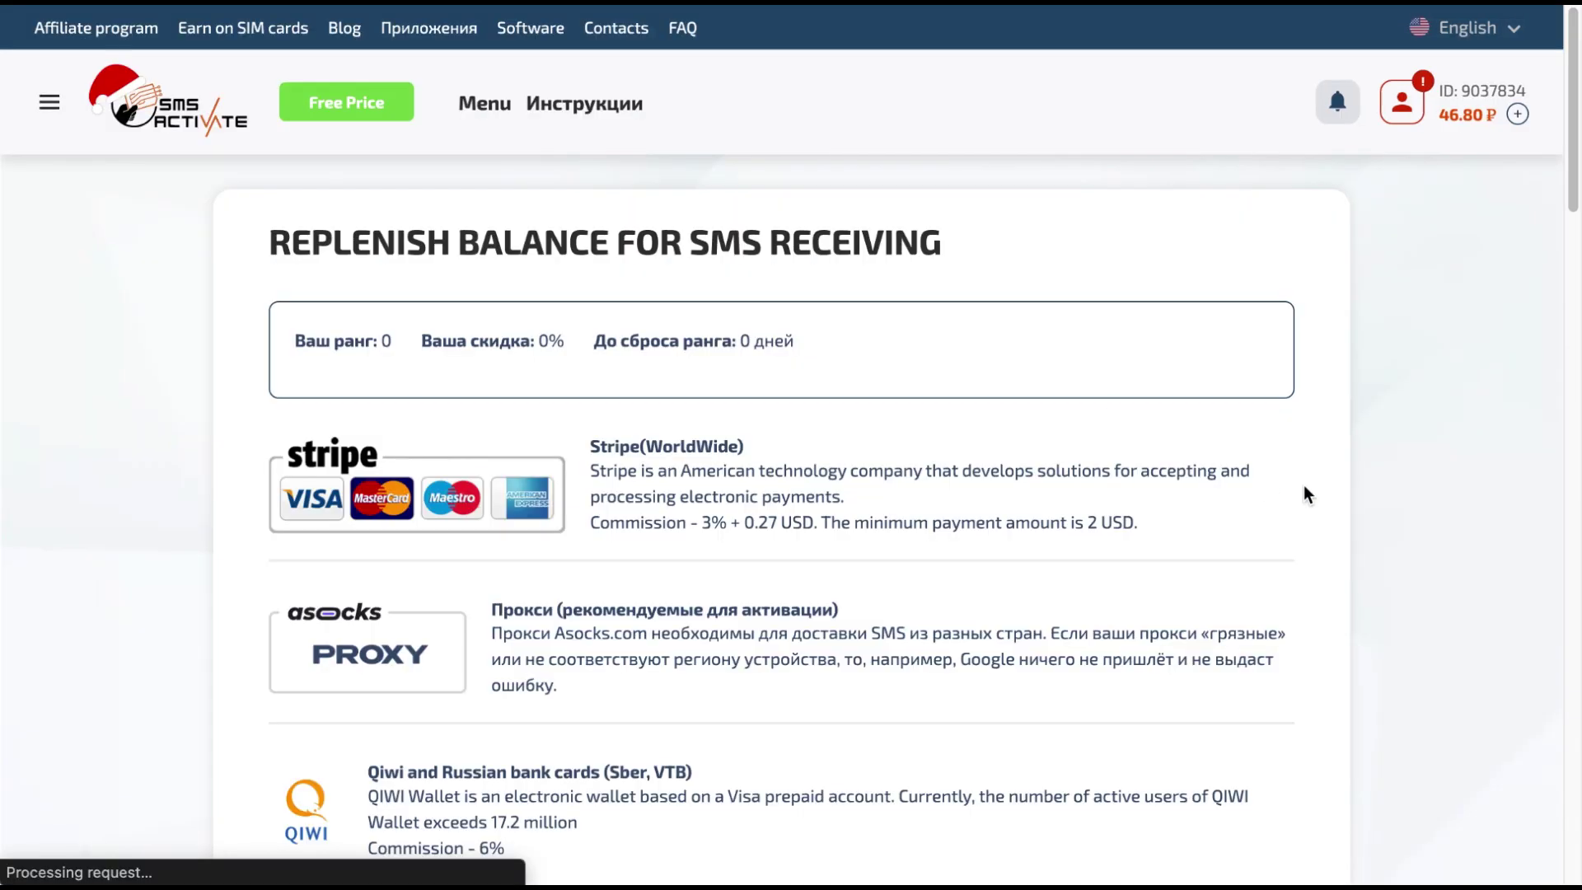
# View and close the Stripe card payment form, then scroll the payment methods.
pyautogui.scroll(-1, 1318, 502)
pyautogui.scroll(1, 1332, 522)
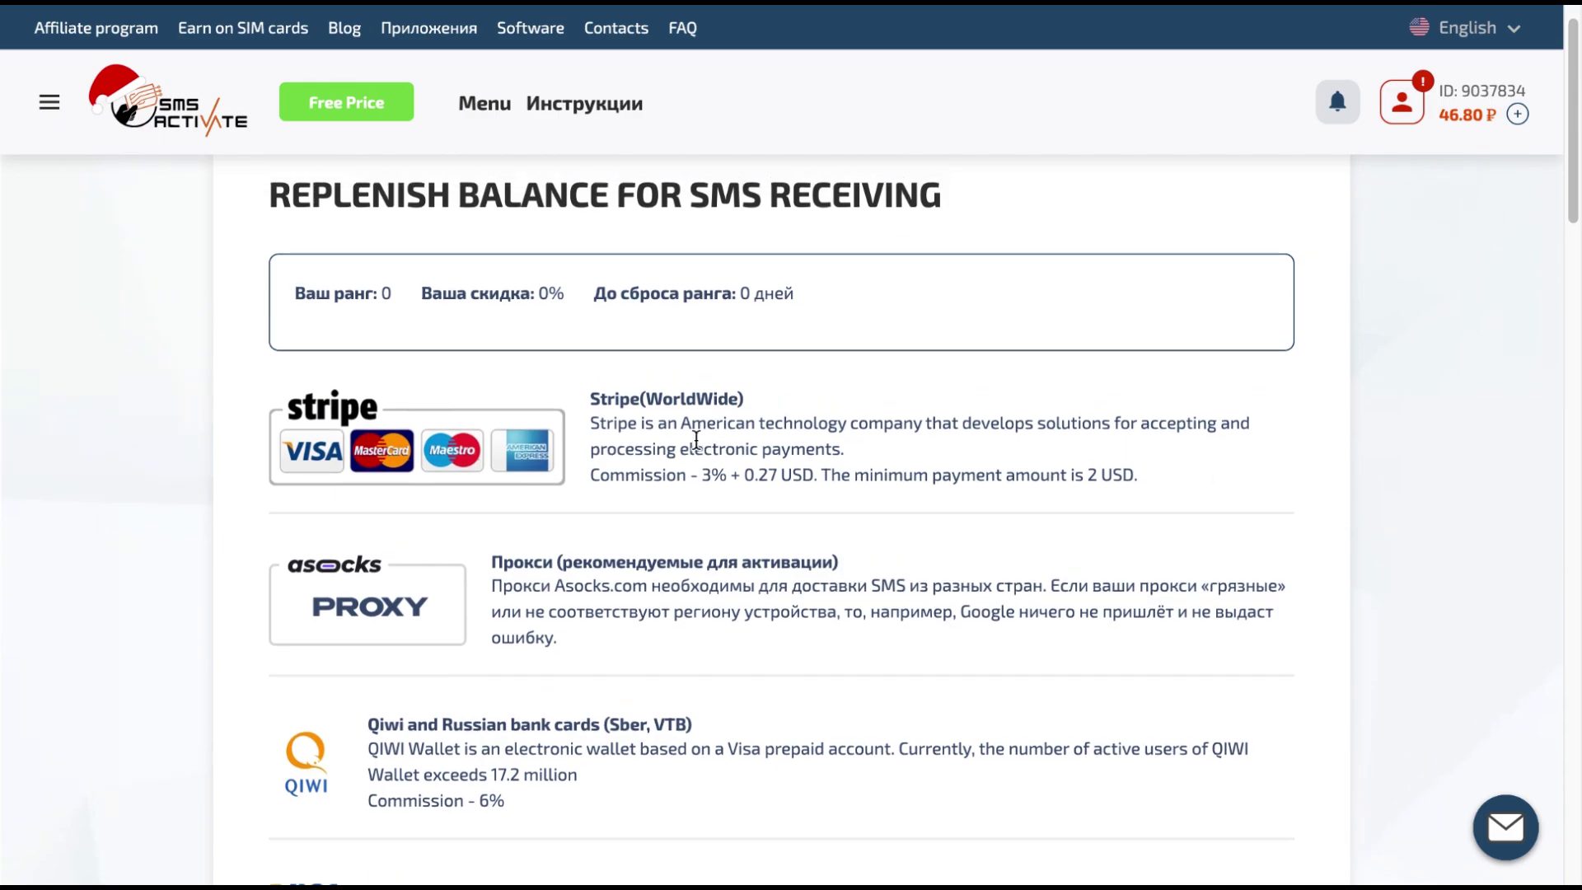
pyautogui.click(523, 452)
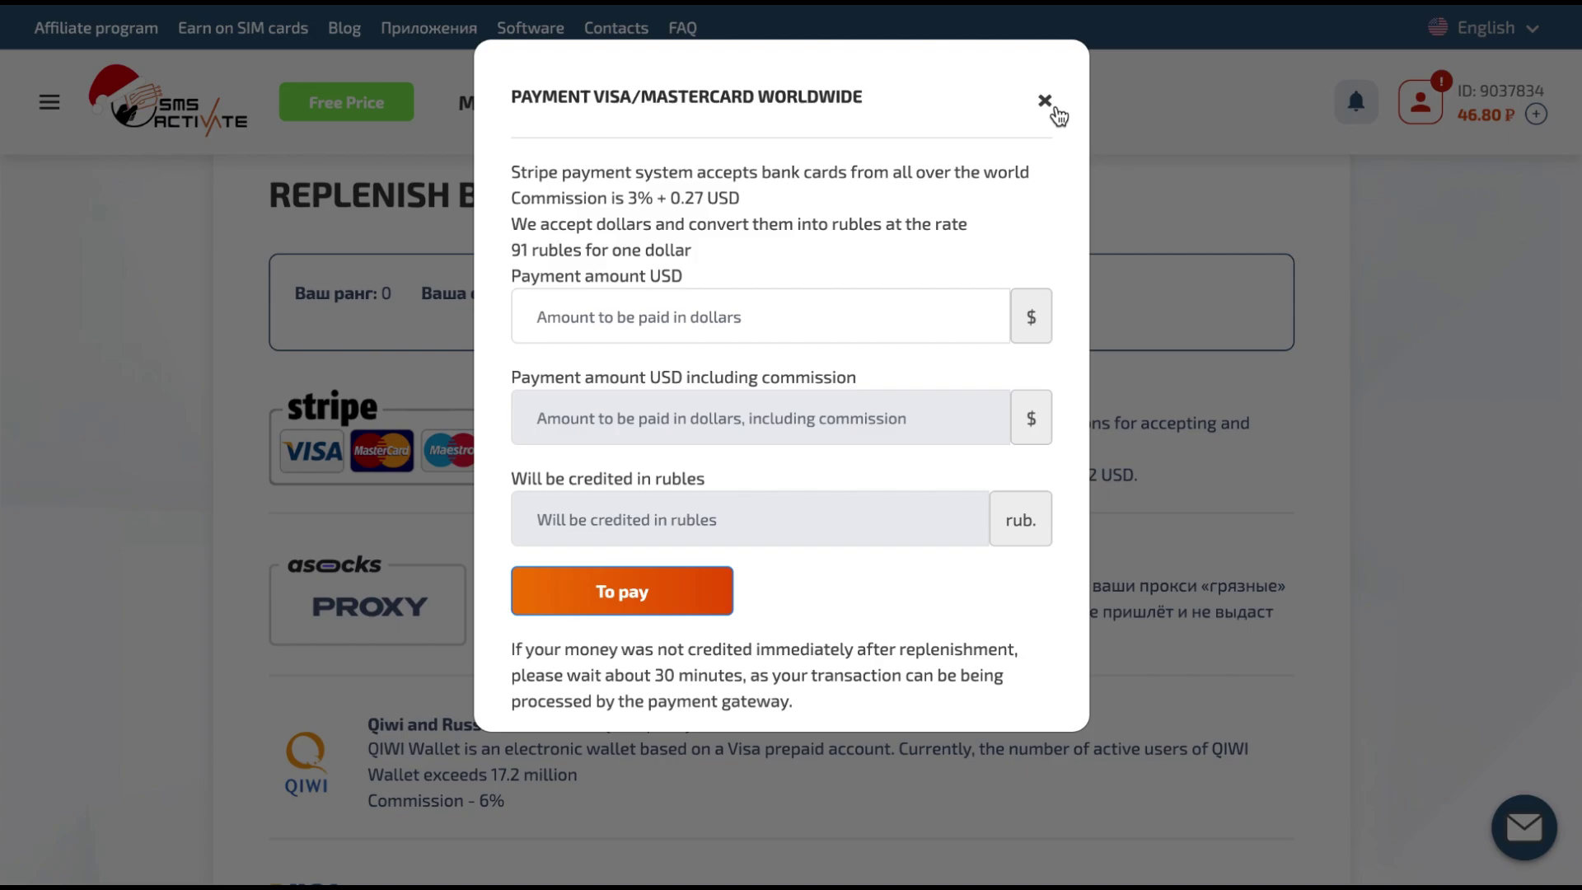
pyautogui.click(1047, 102)
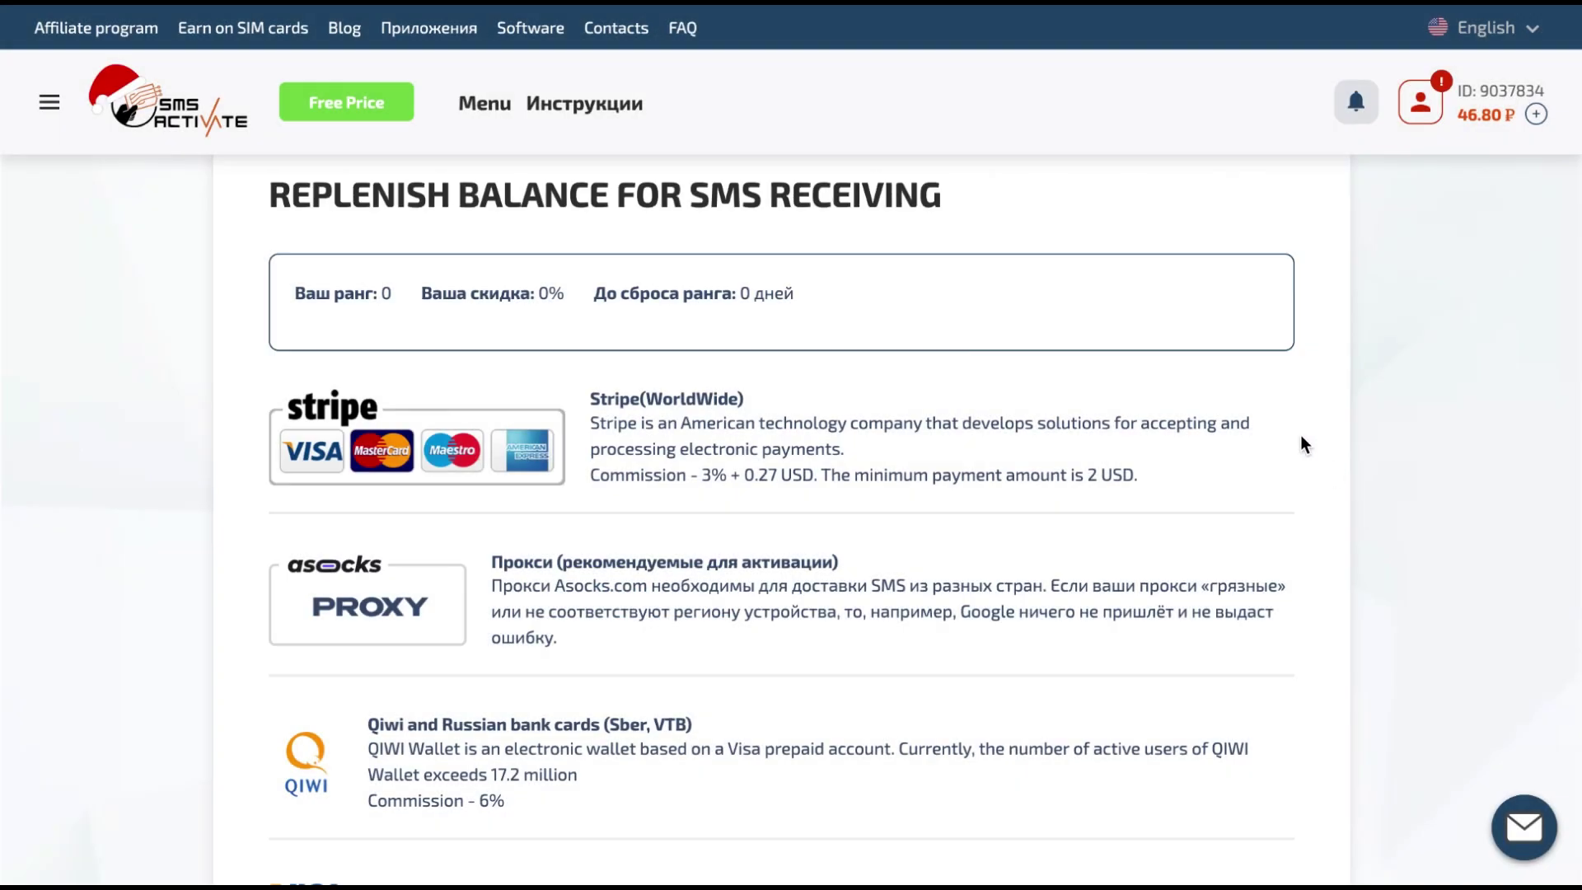
pyautogui.scroll(-6, 1357, 506)
pyautogui.scroll(-4, 1357, 506)
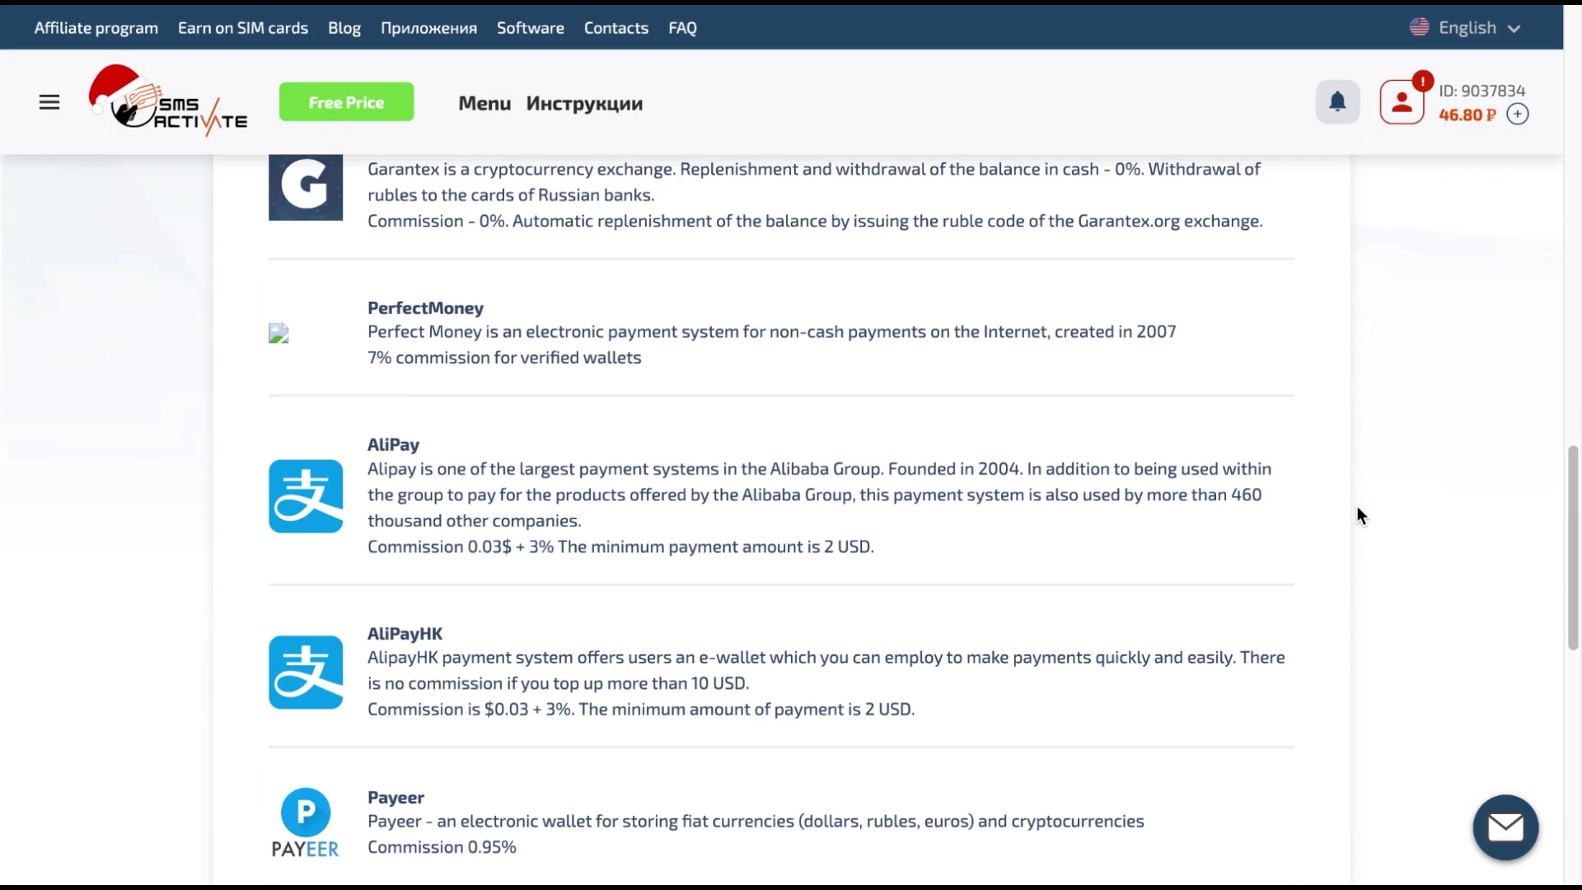
pyautogui.scroll(10, 1357, 506)
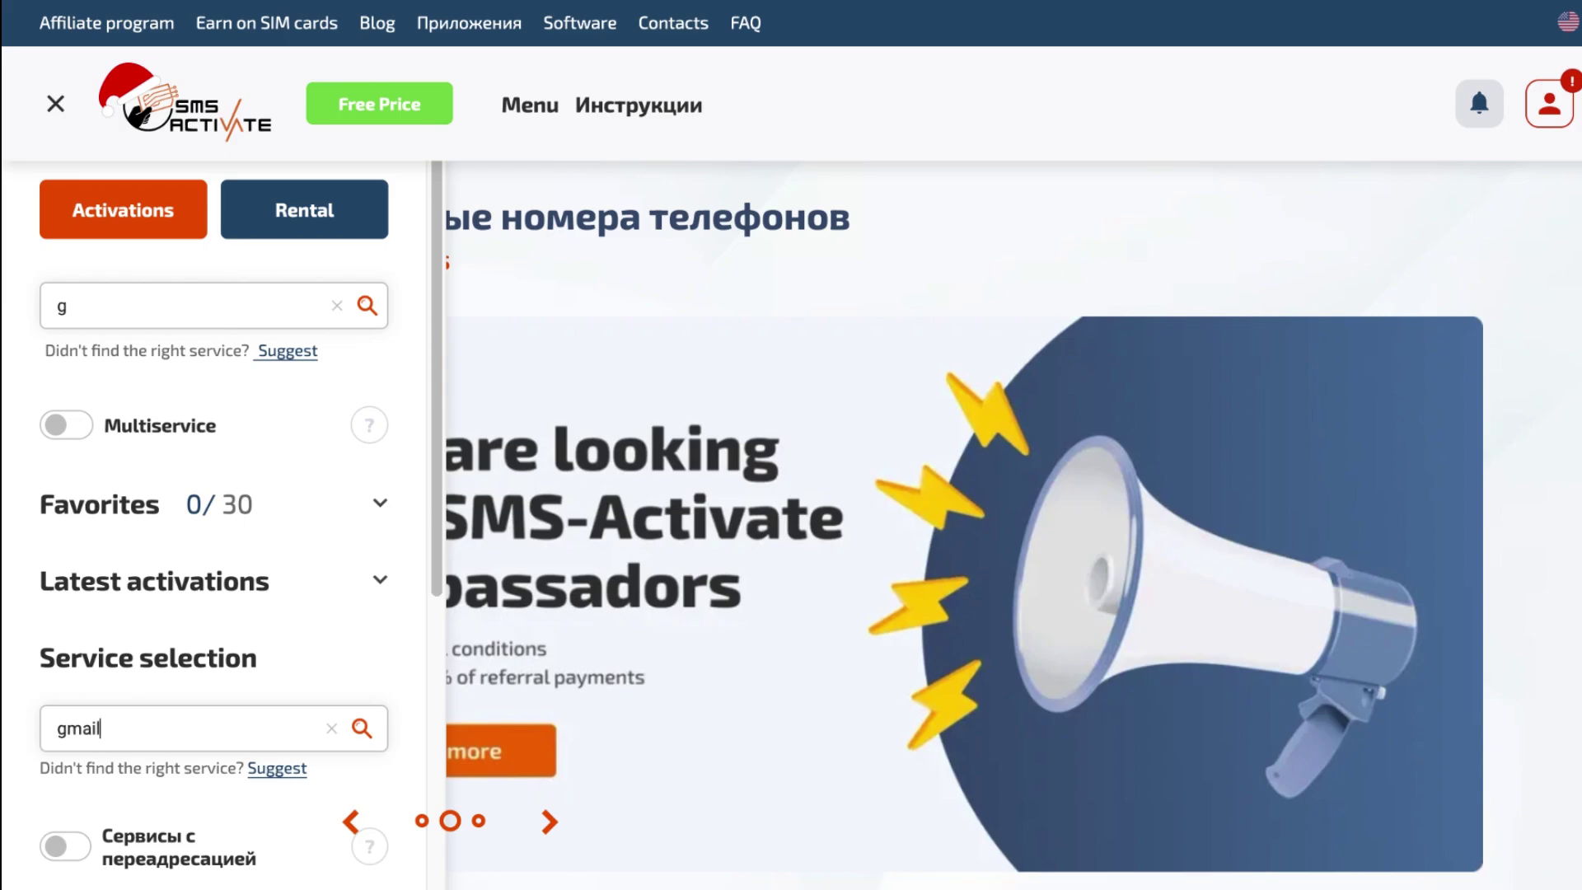
# Search 'moro' under Google,youtube,Gmail and buy the Morocco number for 22.5 ₽.
pyautogui.scroll(-6, 211, 355)
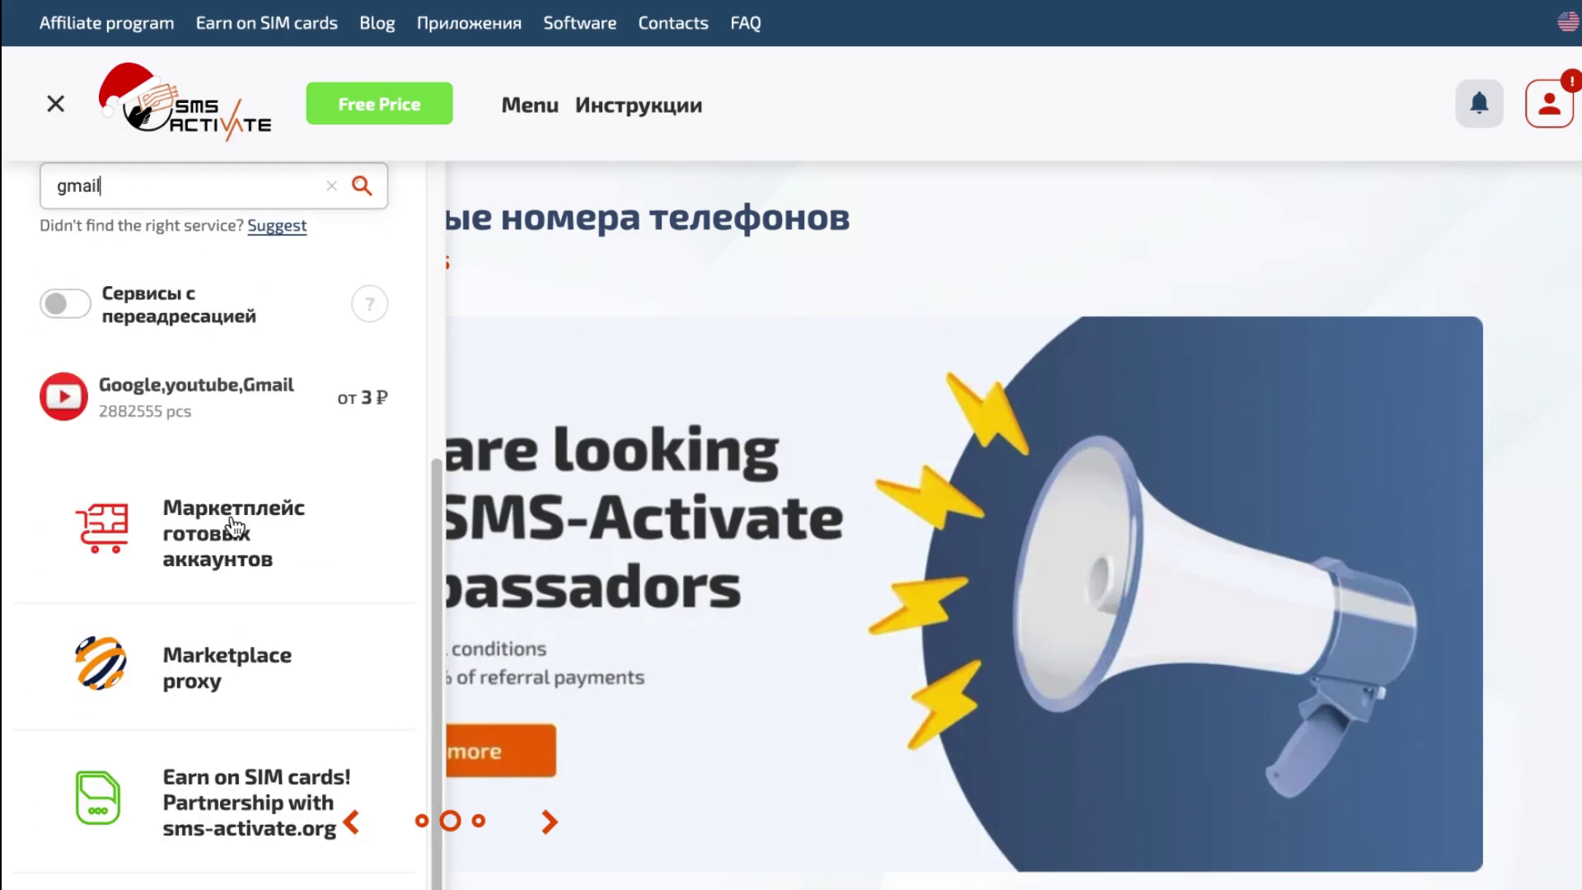
pyautogui.click(222, 424)
pyautogui.scroll(-3, 173, 342)
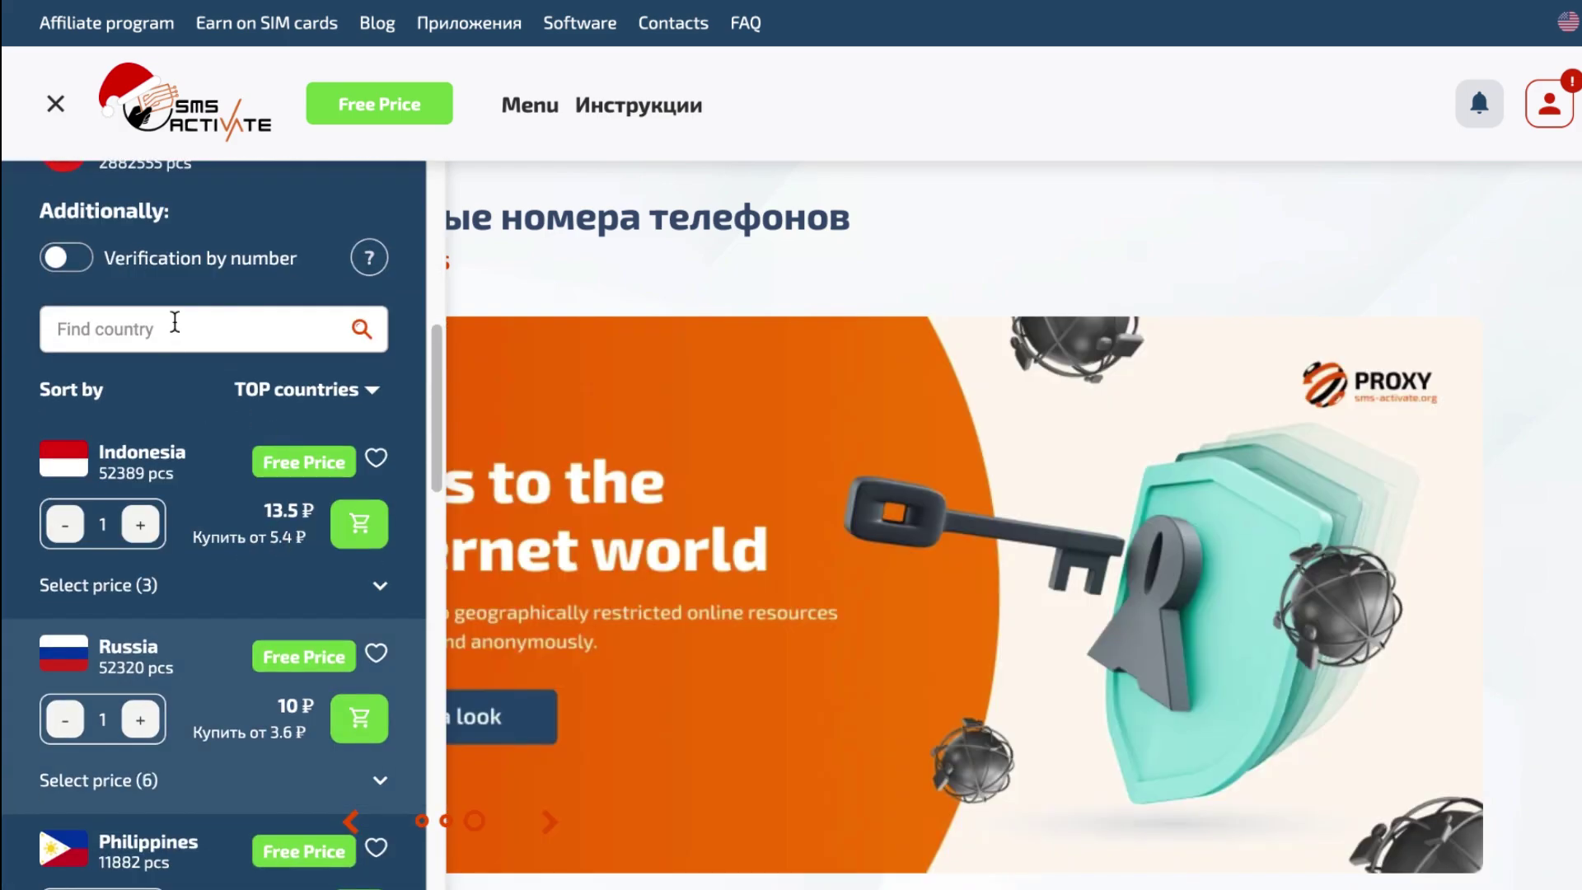
pyautogui.click(175, 322)
pyautogui.write('moro')
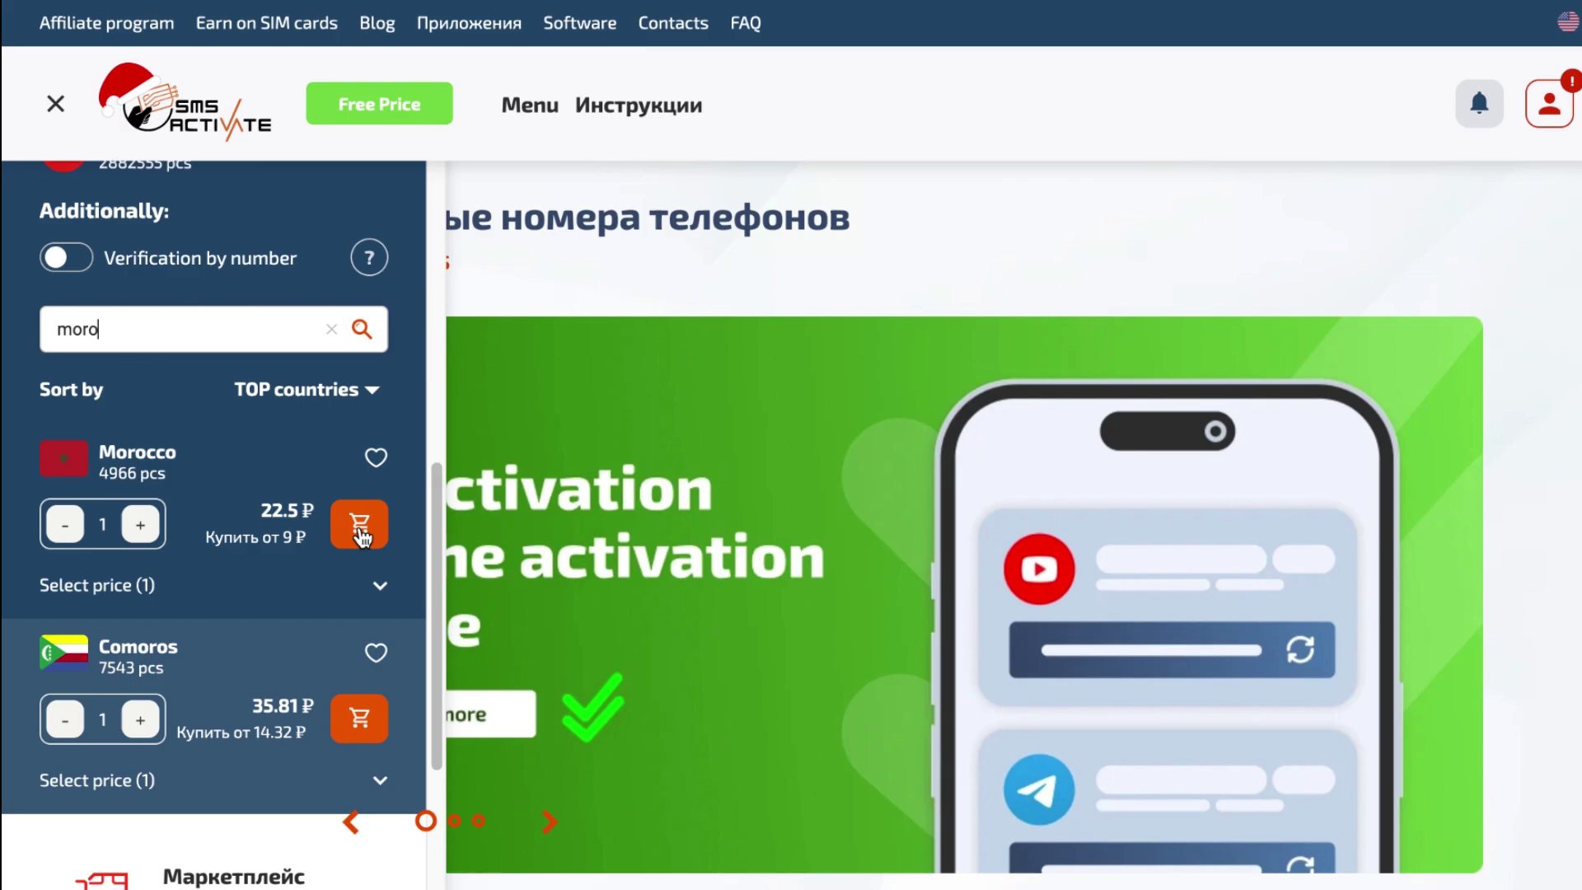
pyautogui.click(360, 525)
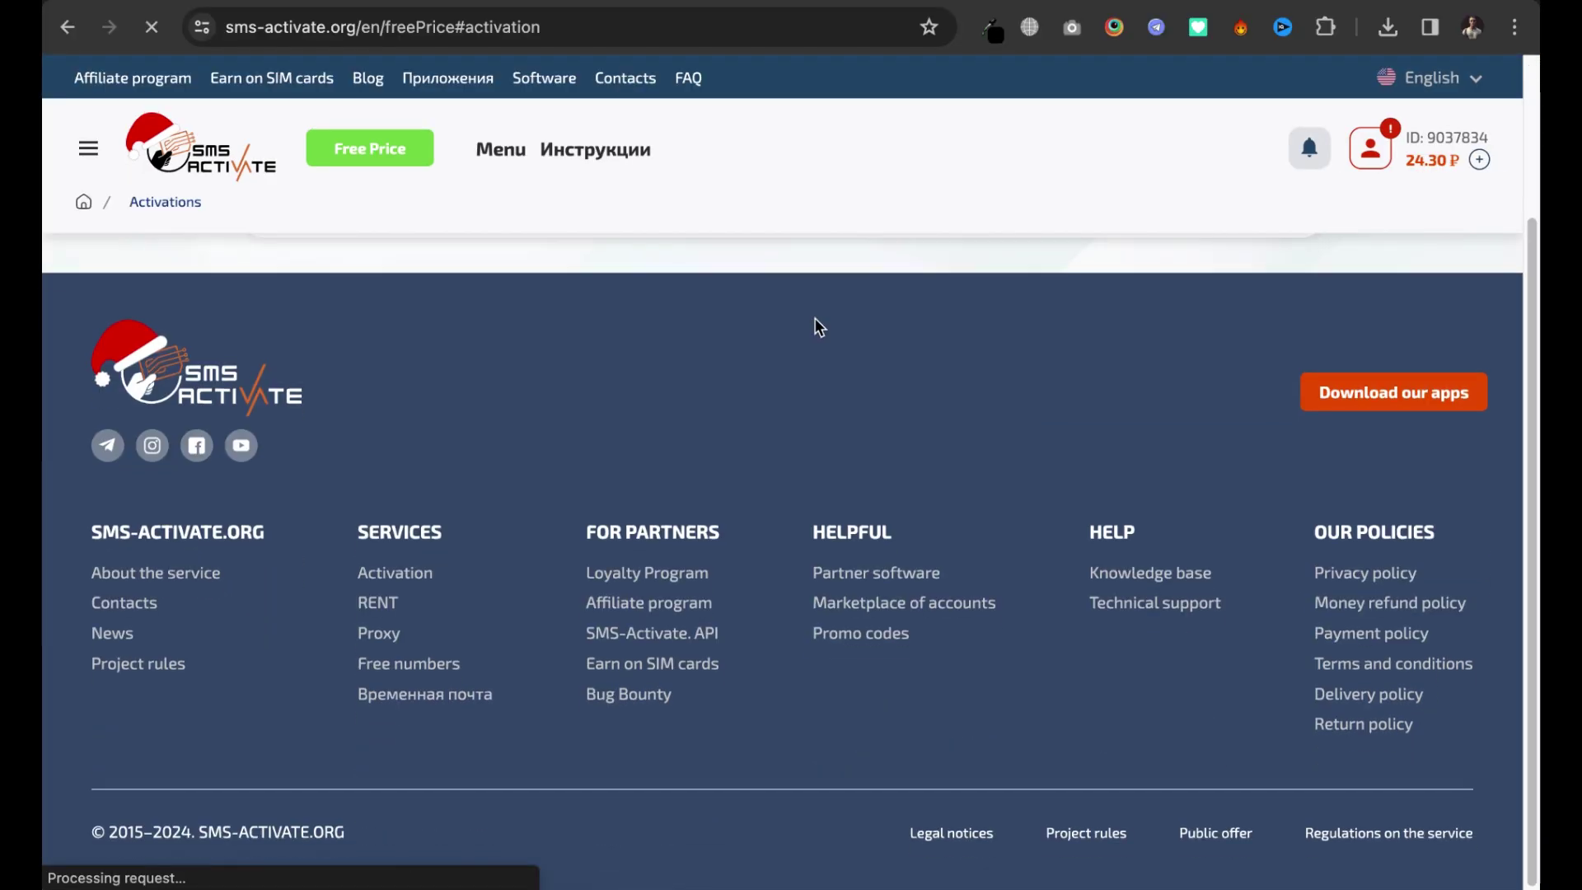